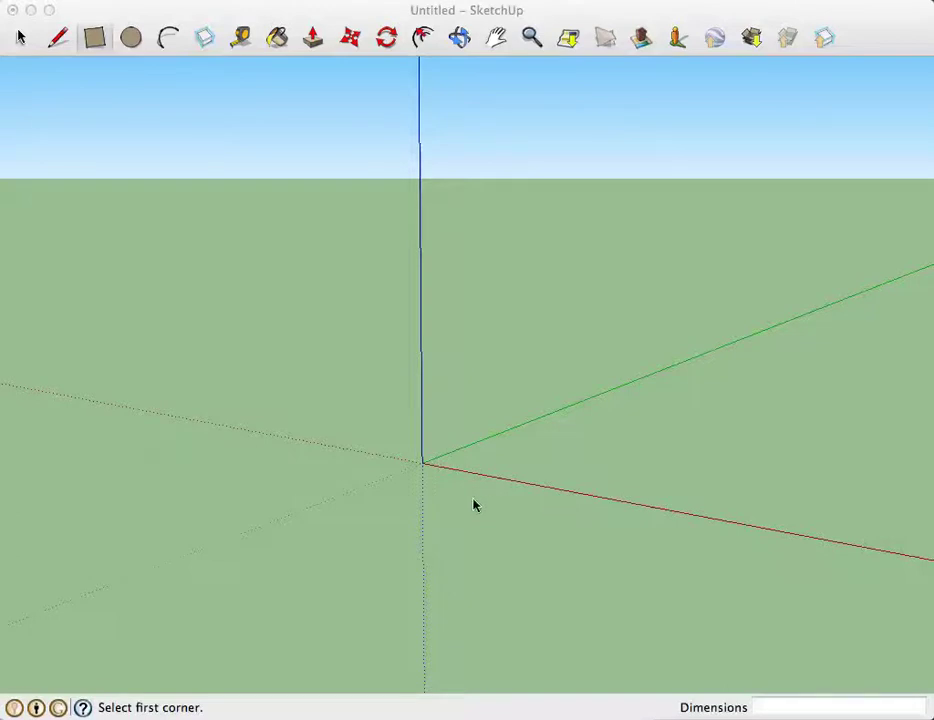
# Draw a square from the origin on the ground plane and set its dimensions to 6 by 6 inches.
pyautogui.click(97, 44)
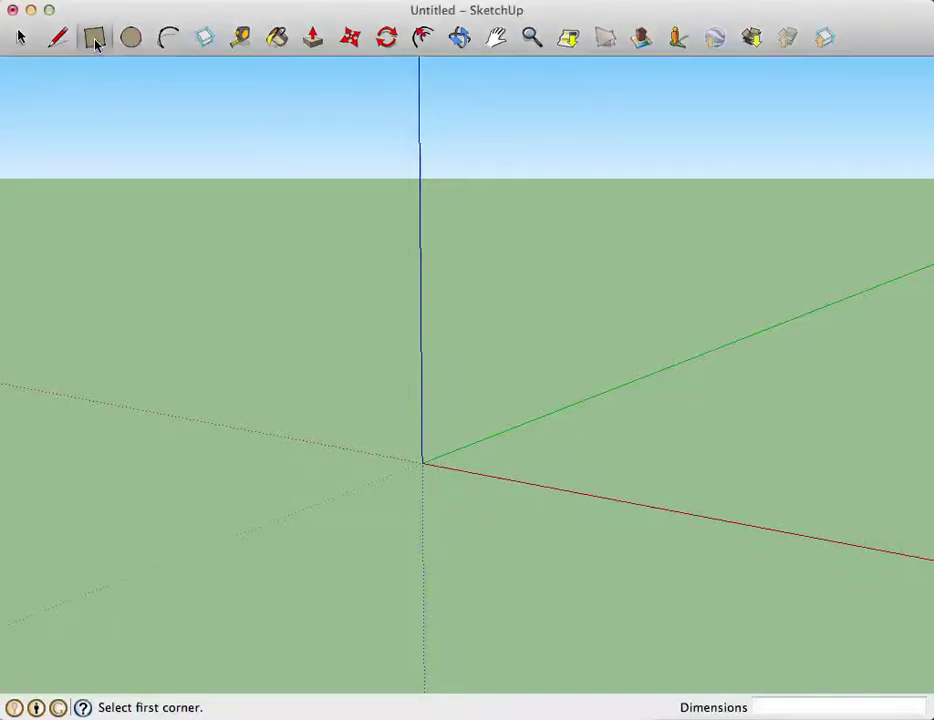
pyautogui.click(424, 461)
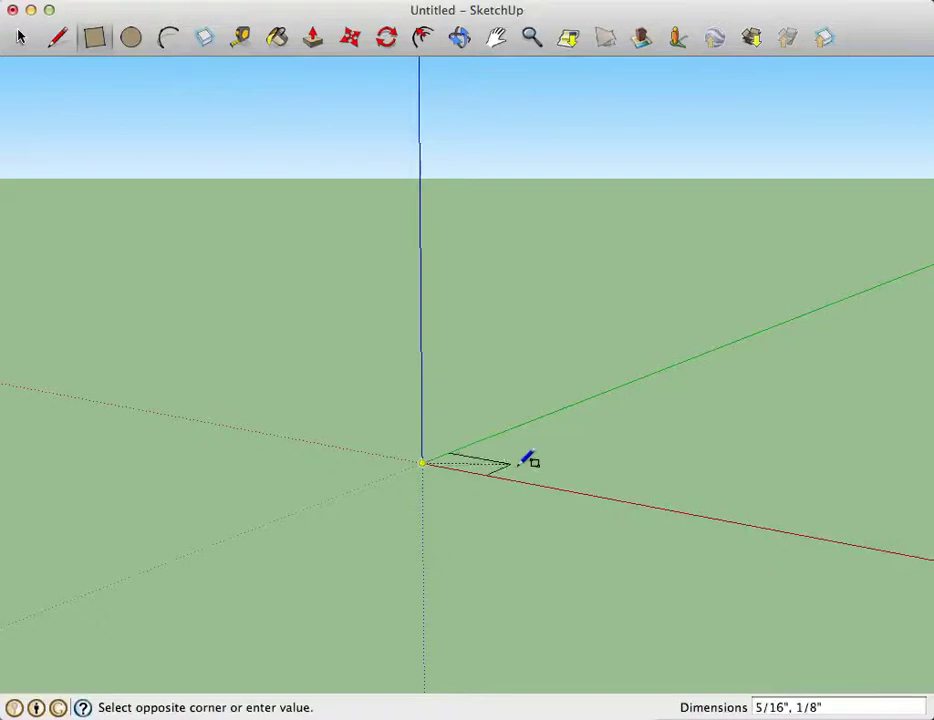
pyautogui.click(733, 441)
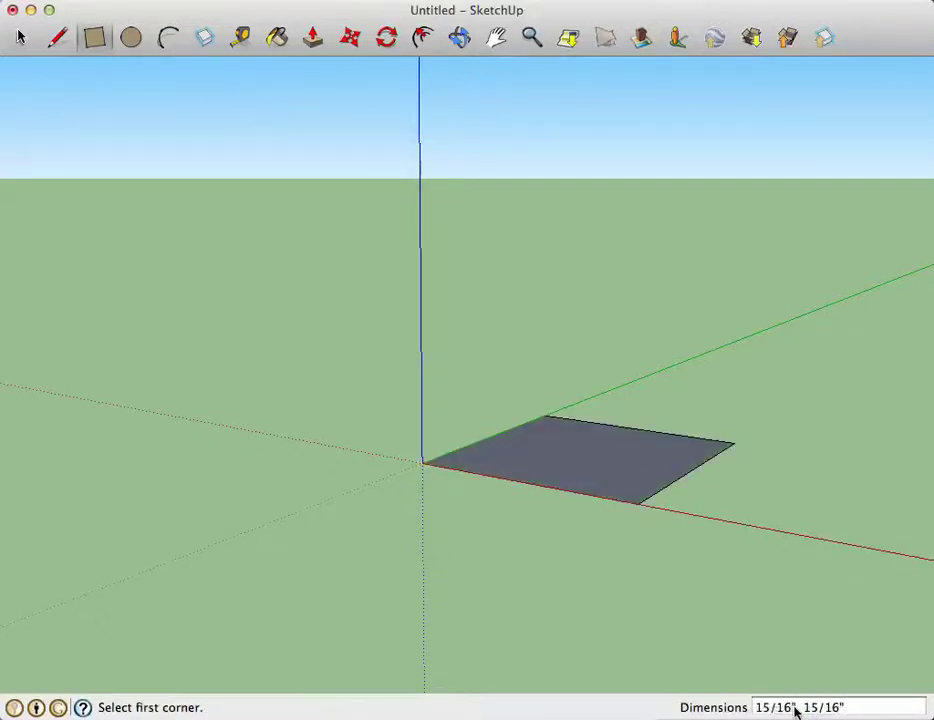
pyautogui.moveTo(792, 707); pyautogui.dragTo(744, 706)
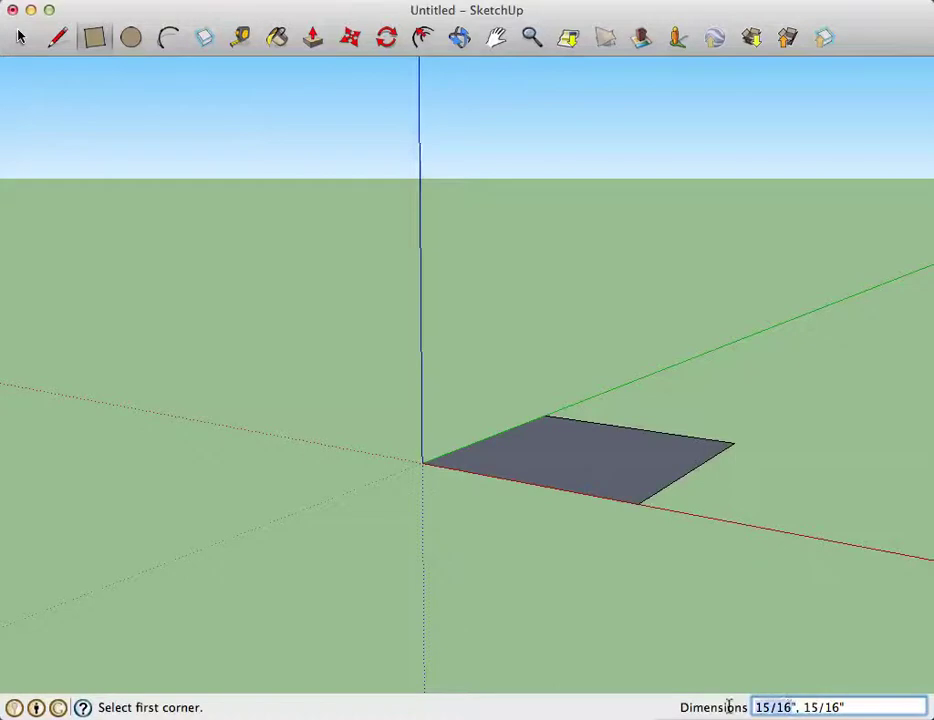
pyautogui.write('6", ')
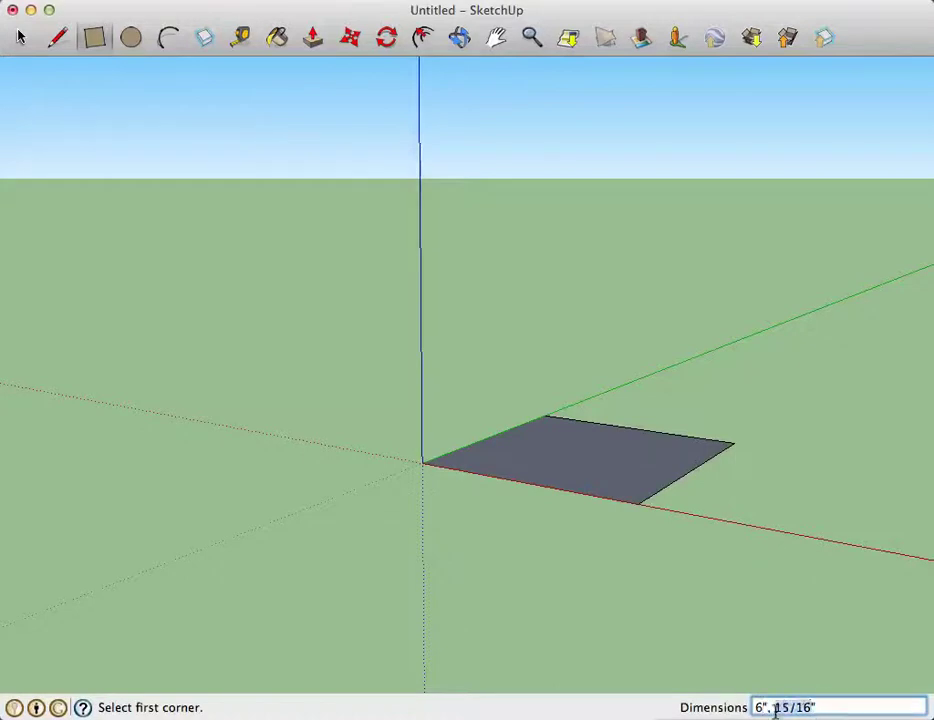
pyautogui.write('6')
pyautogui.press('Return')
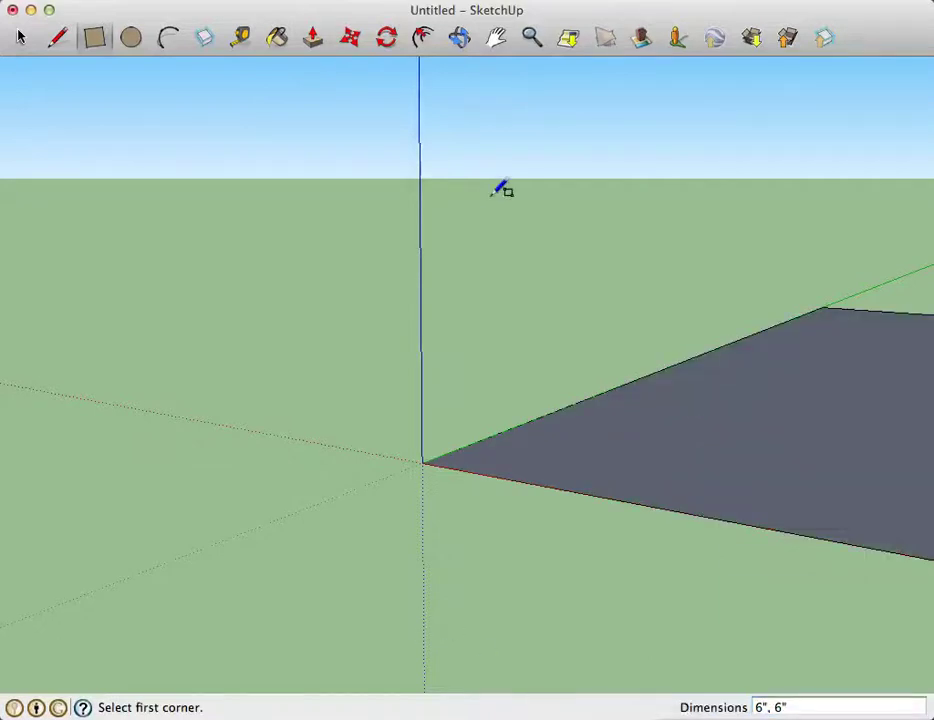
# Push/Pull the ground square upward into a cube with a height of 6 inches.
pyautogui.click(497, 37)
pyautogui.moveTo(590, 448); pyautogui.dragTo(245, 434)
pyautogui.scroll(-5, 392, 382)
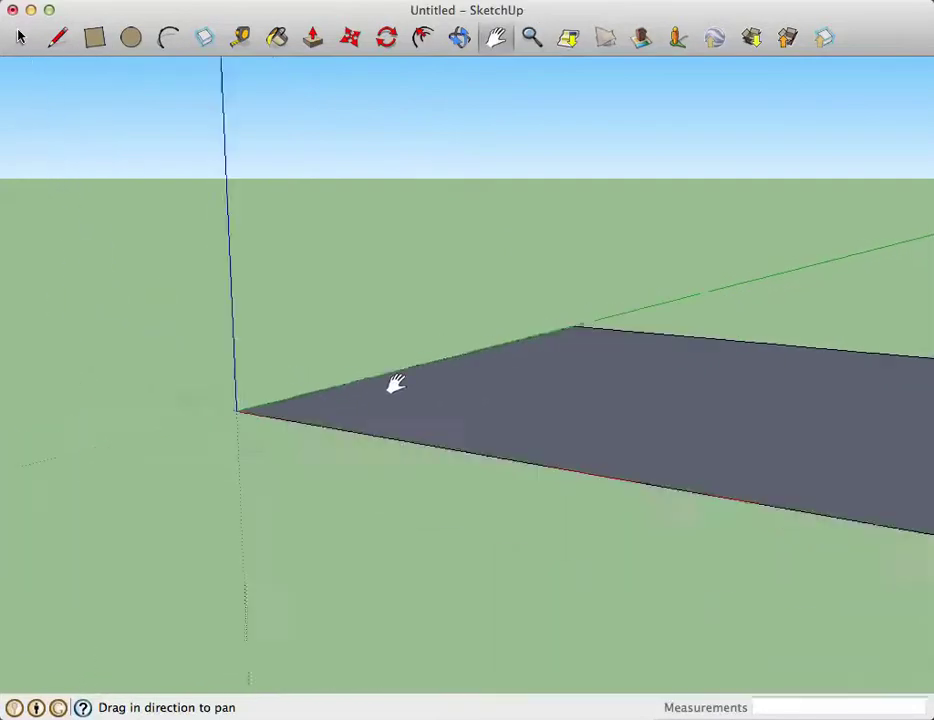
pyautogui.moveTo(486, 336); pyautogui.dragTo(419, 359)
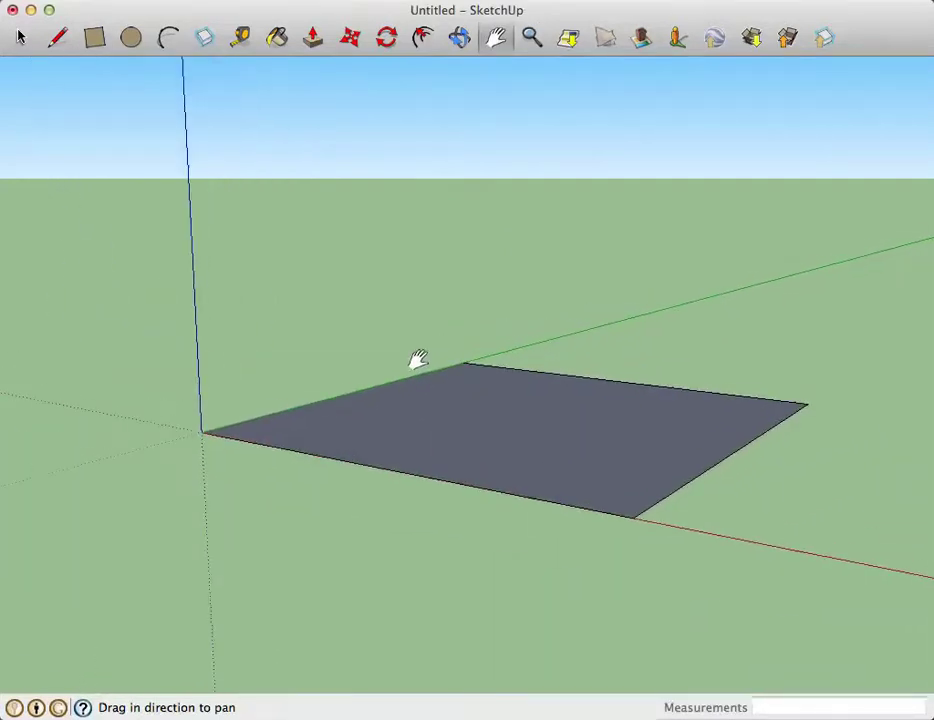
pyautogui.moveTo(538, 355); pyautogui.dragTo(478, 386)
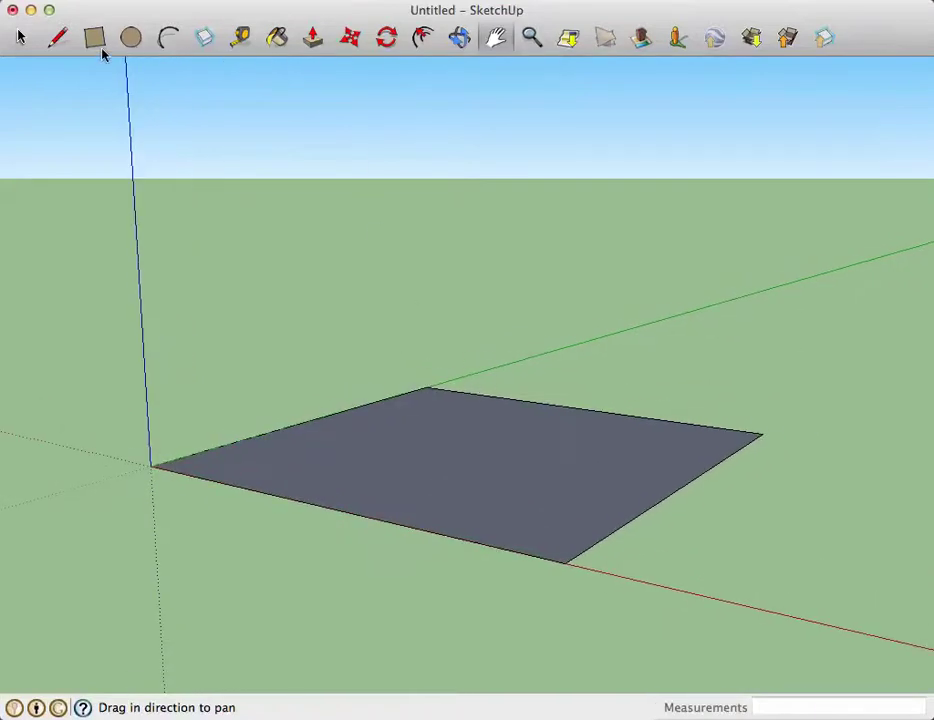
pyautogui.click(313, 40)
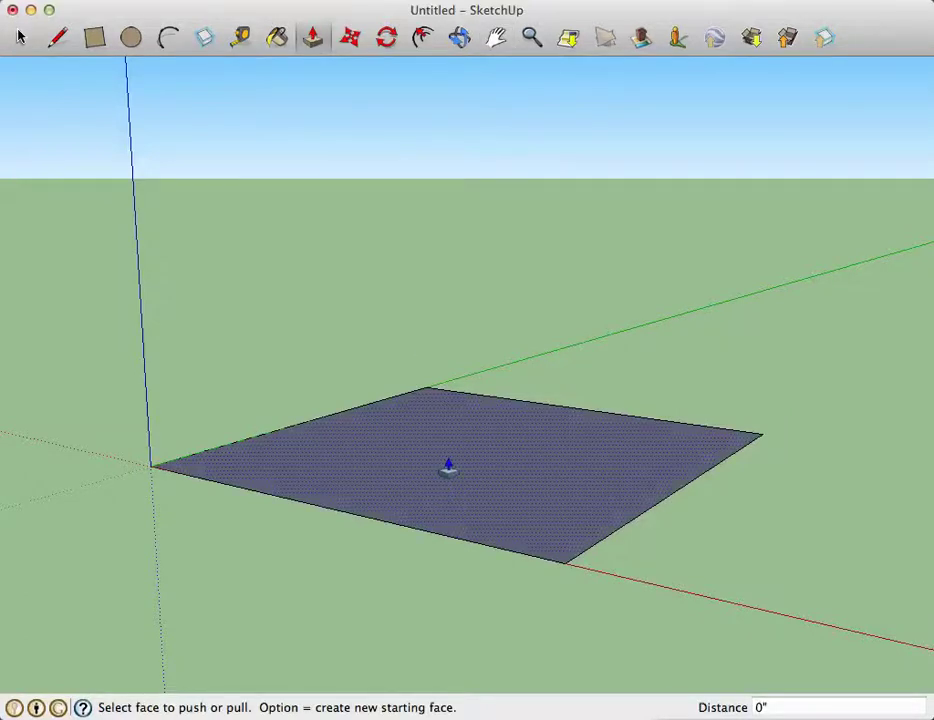
pyautogui.click(448, 468)
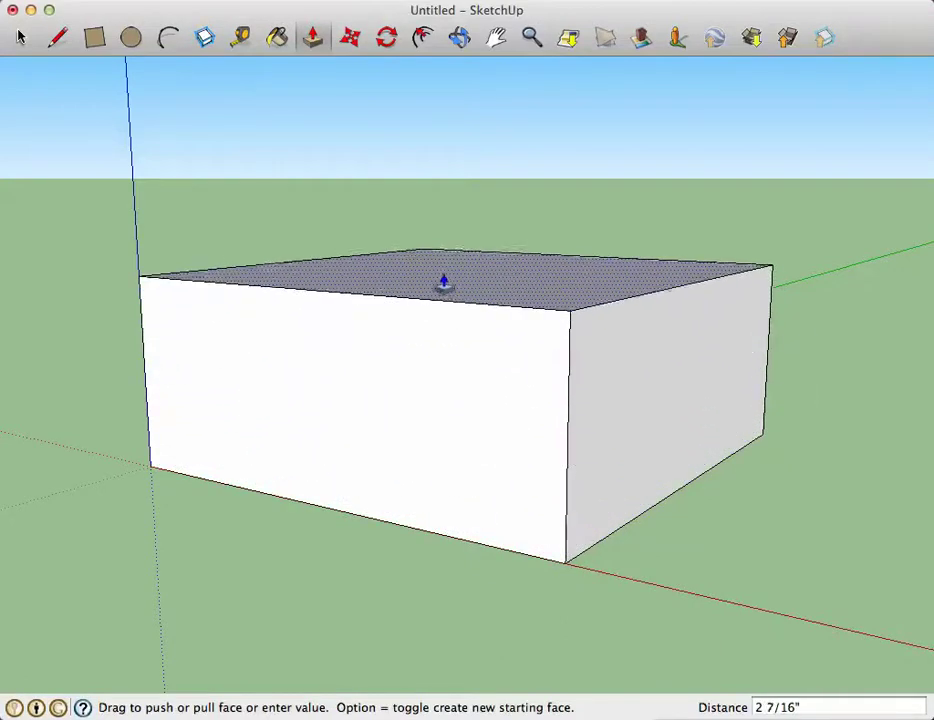
pyautogui.click(438, 220)
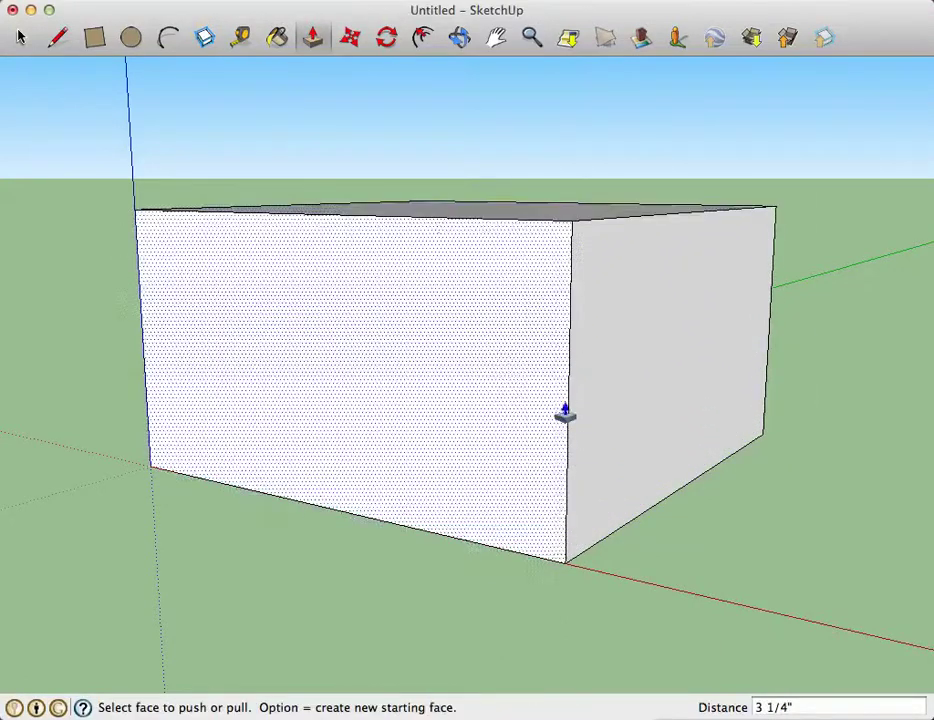
pyautogui.click(788, 708)
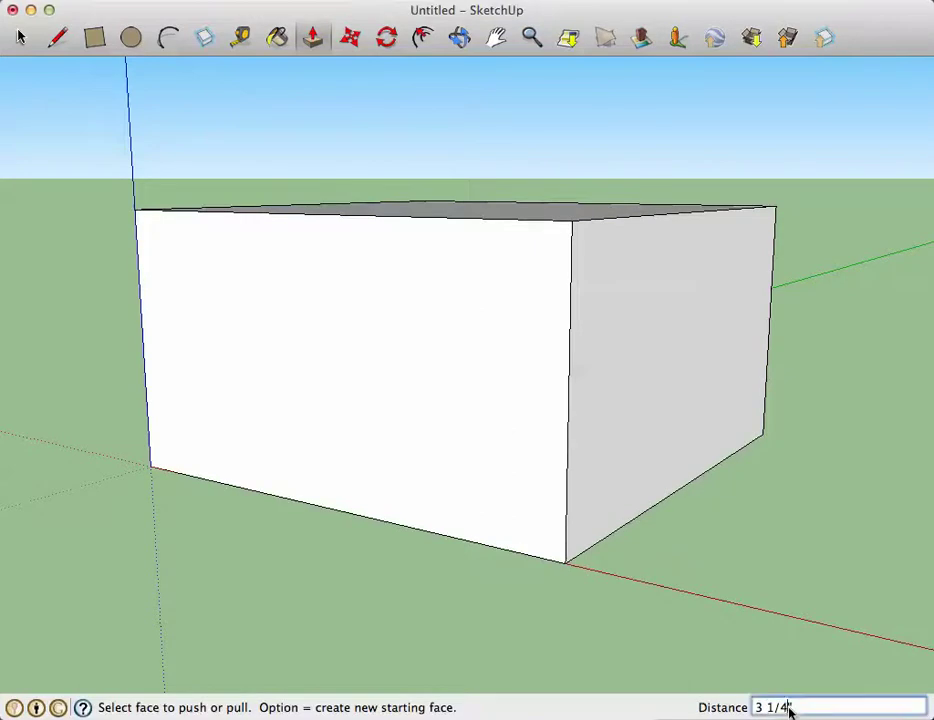
pyautogui.write('6')
pyautogui.press('Return')
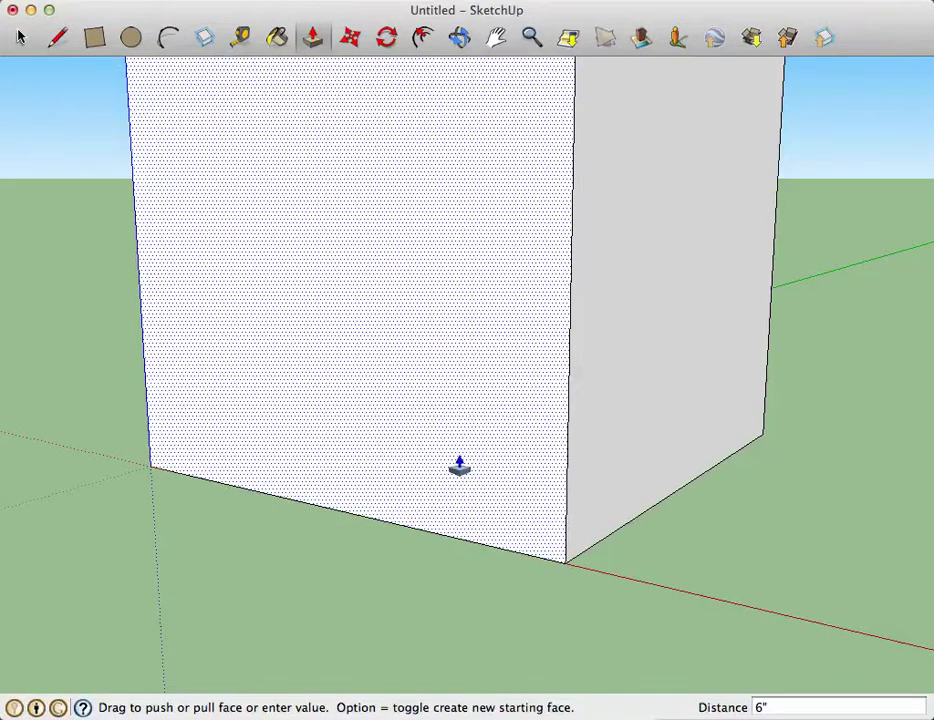
pyautogui.scroll(-2, 458, 465)
pyautogui.scroll(-3, 459, 465)
pyautogui.scroll(1, 459, 465)
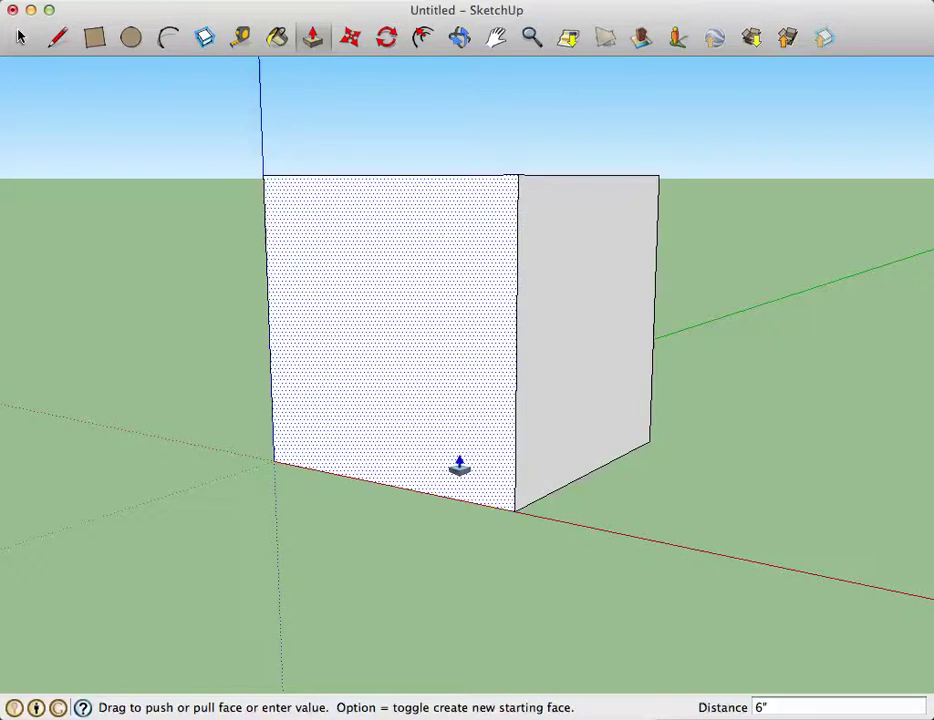
pyautogui.click(460, 42)
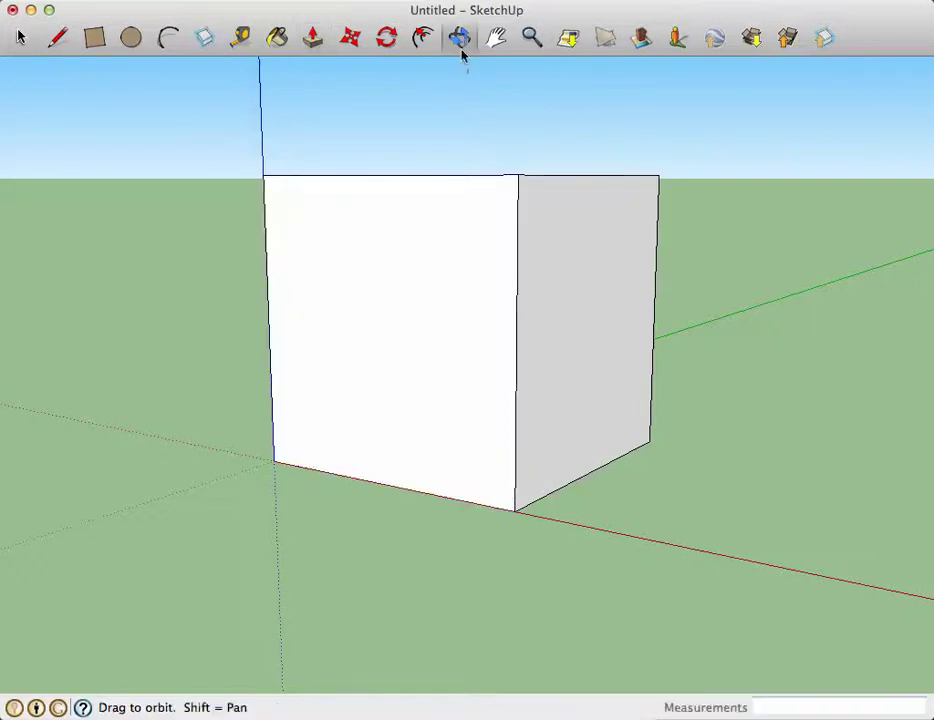
pyautogui.moveTo(444, 202); pyautogui.dragTo(463, 304)
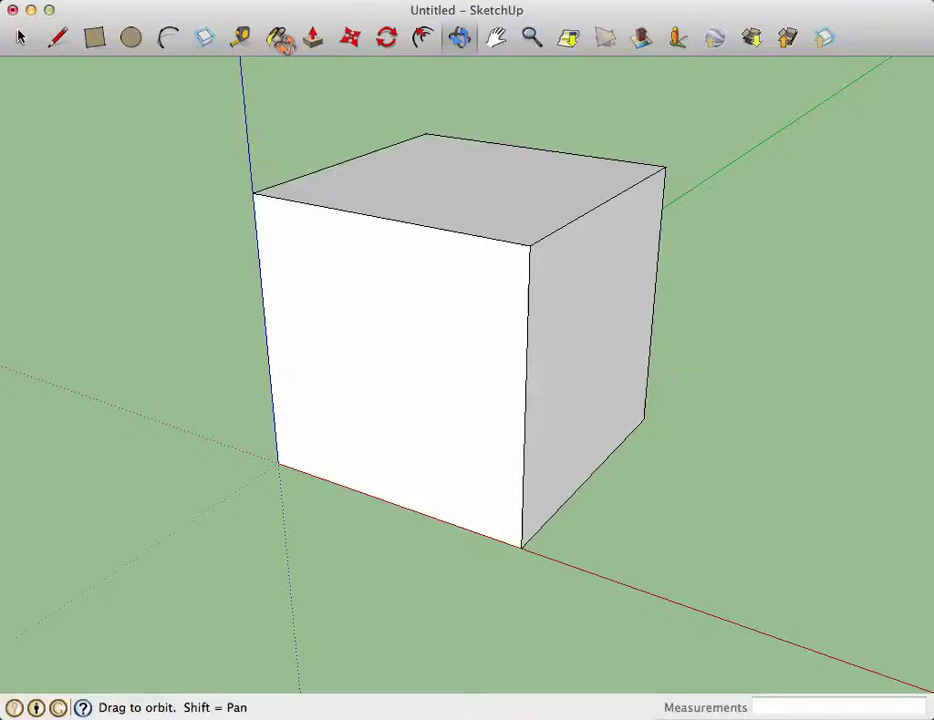
pyautogui.click(313, 38)
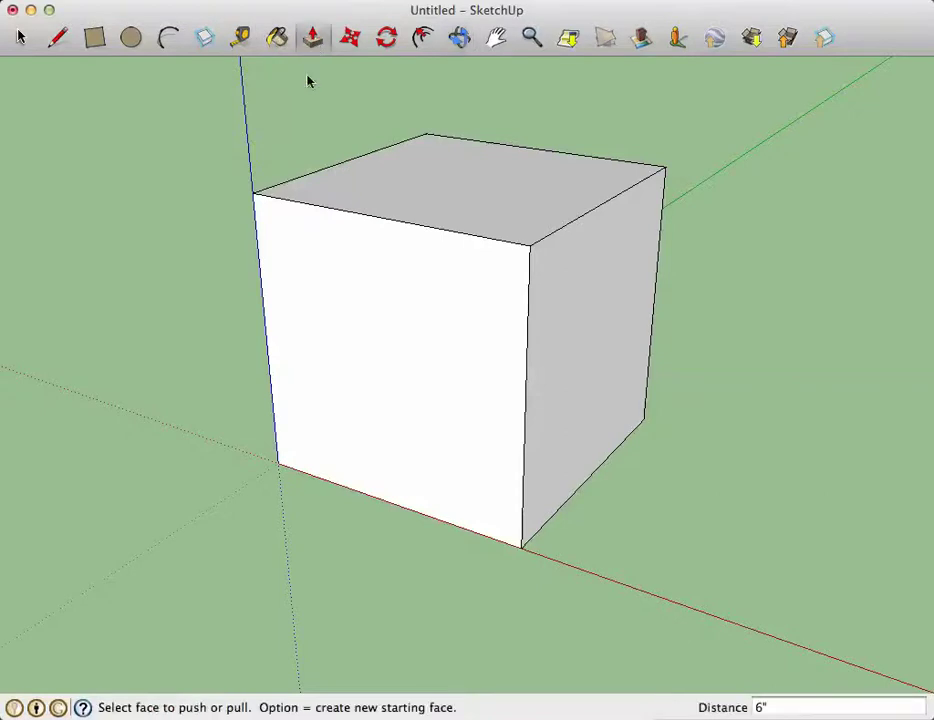
pyautogui.click(371, 352)
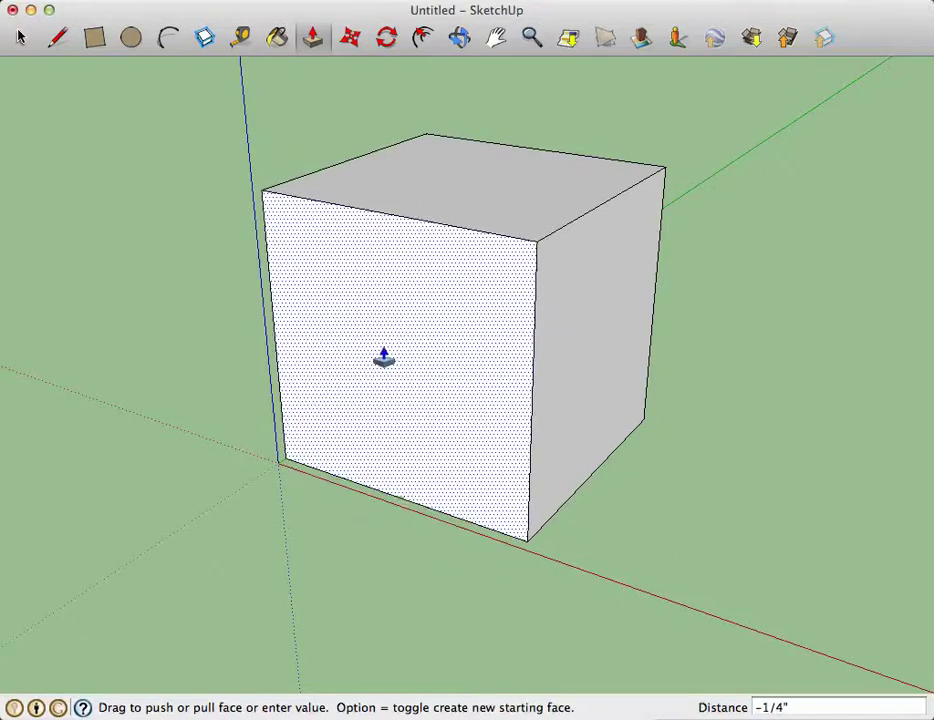
pyautogui.click(377, 364)
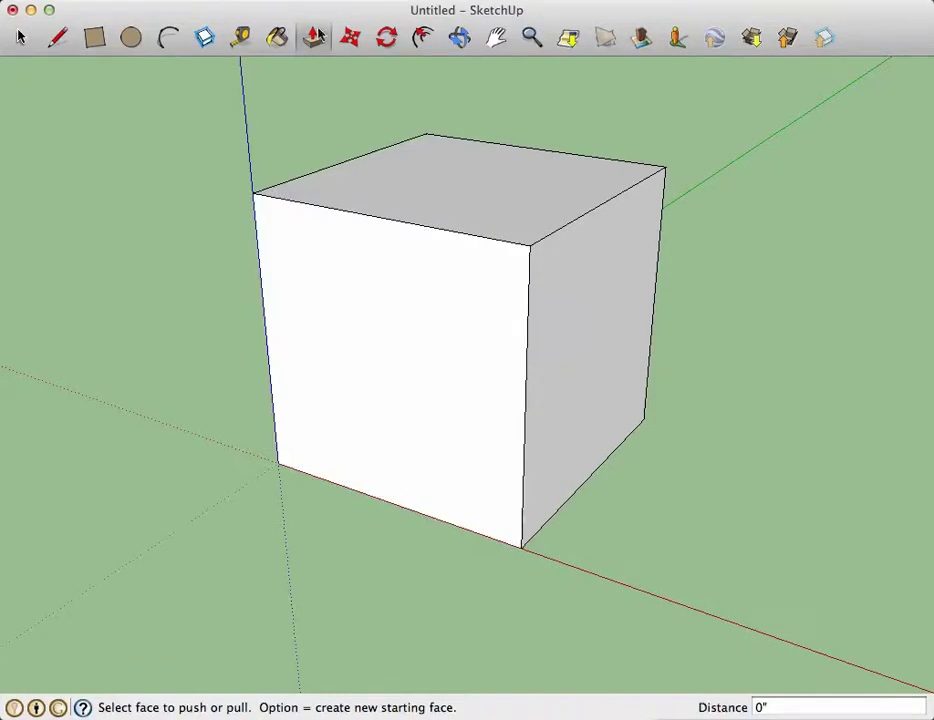
# Draw a 6 by 1 inch rectangle along the base of the cube's front face, and push the area above it back 4 inches.
pyautogui.click(94, 38)
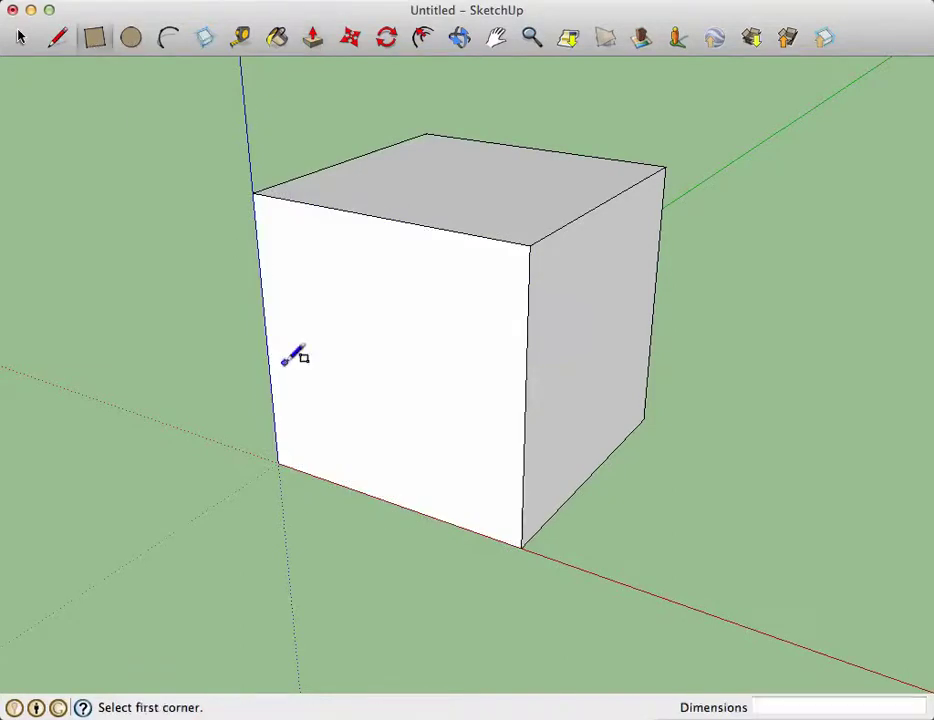
pyautogui.click(278, 462)
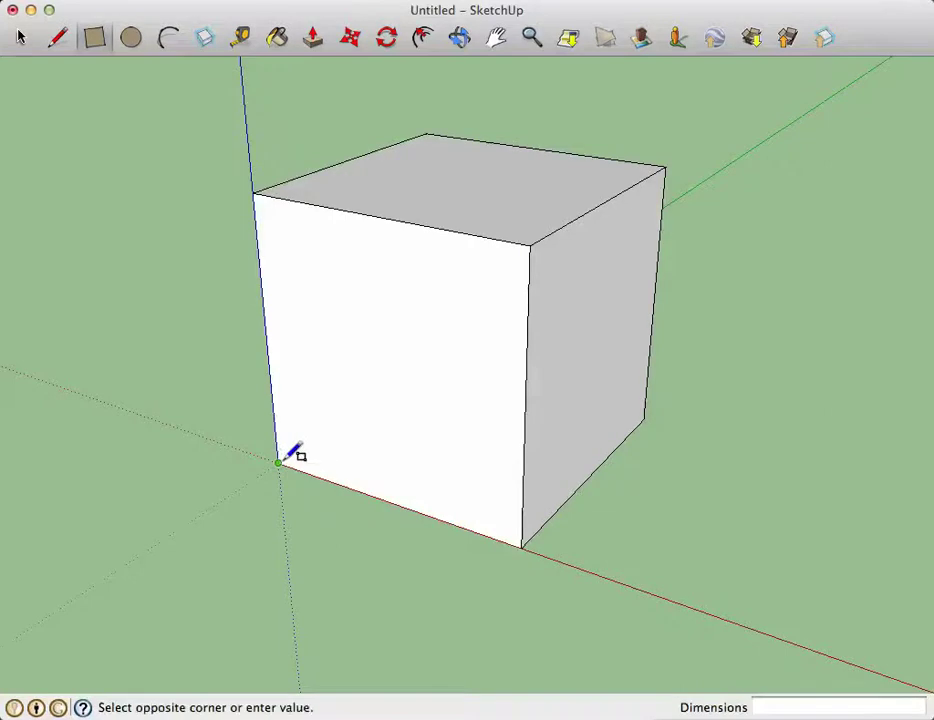
pyautogui.click(522, 520)
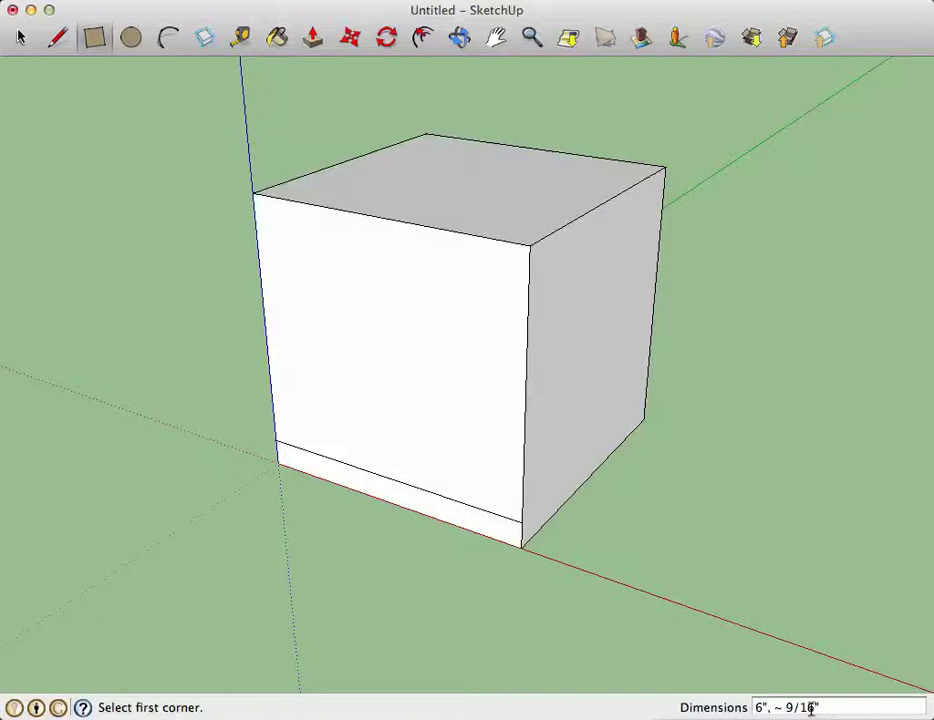
pyautogui.moveTo(813, 707); pyautogui.dragTo(781, 707)
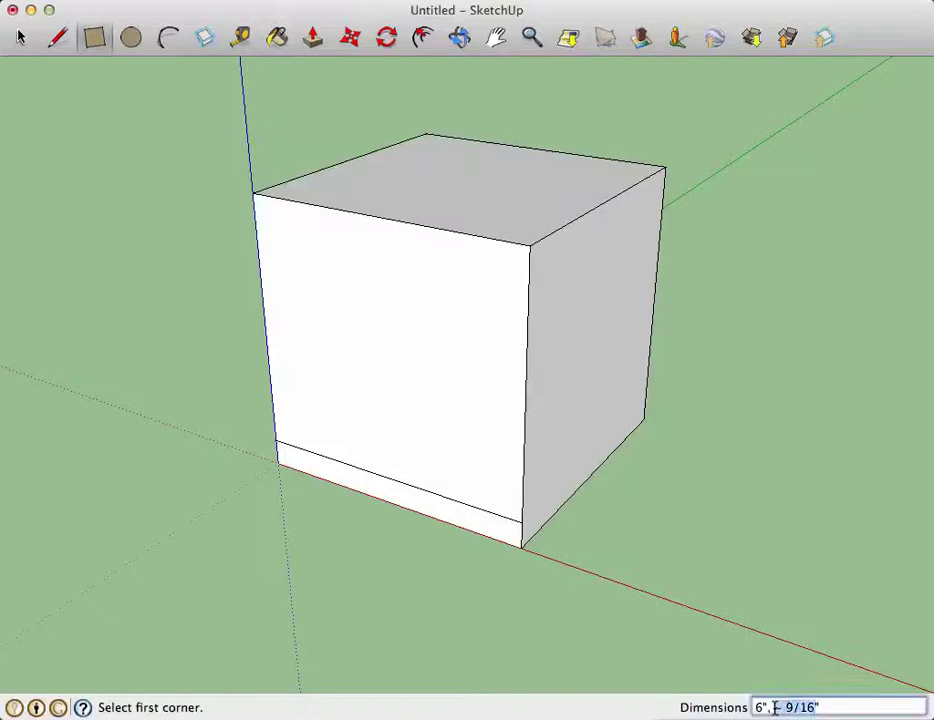
pyautogui.write('1')
pyautogui.press('Return')
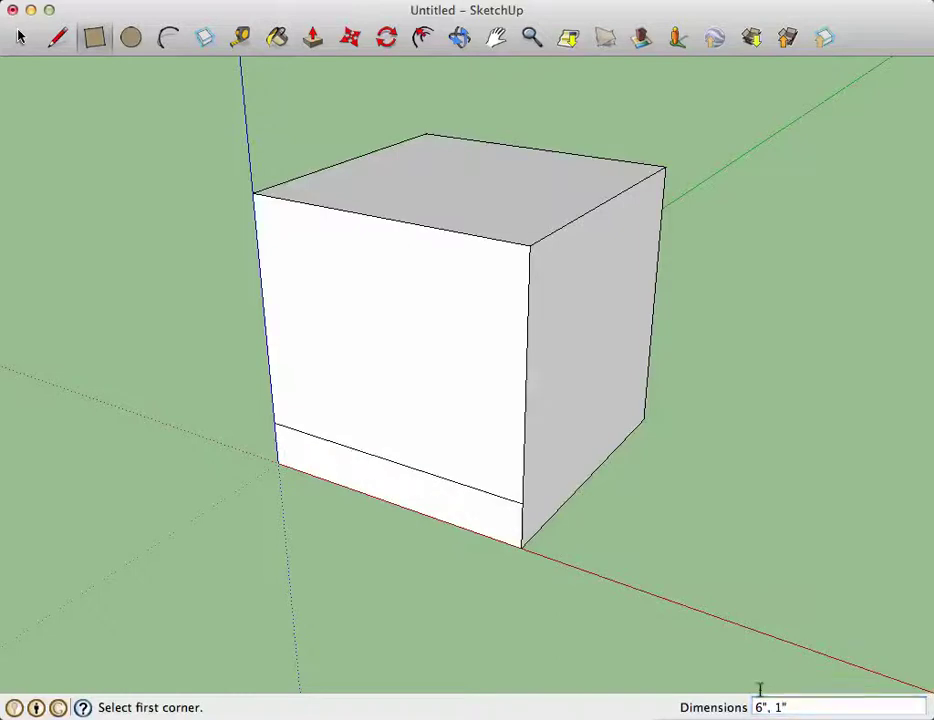
pyautogui.click(311, 40)
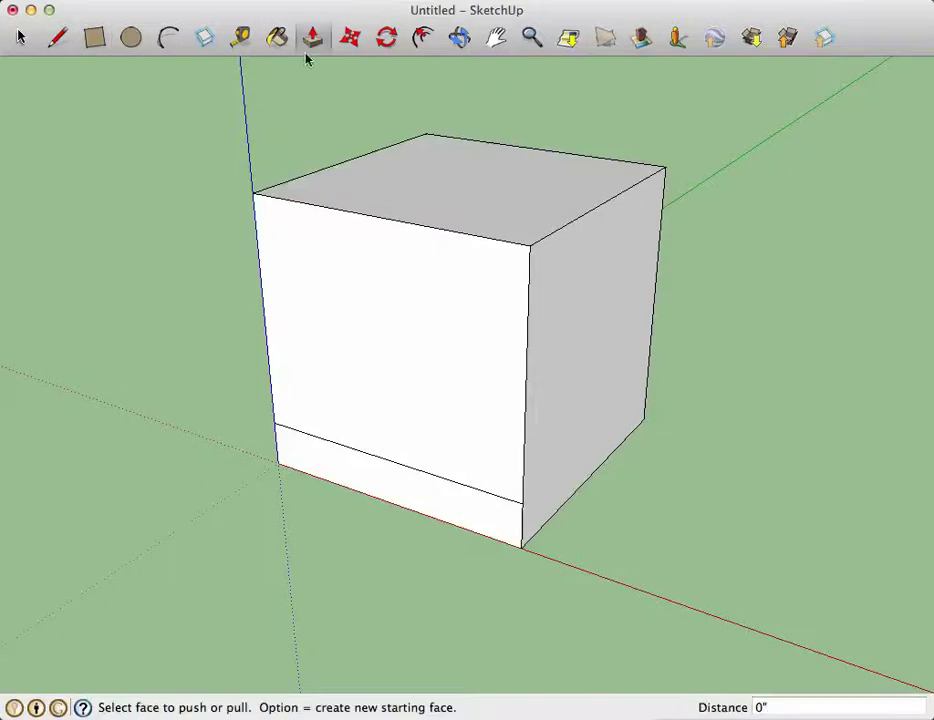
pyautogui.moveTo(395, 360); pyautogui.dragTo(501, 296)
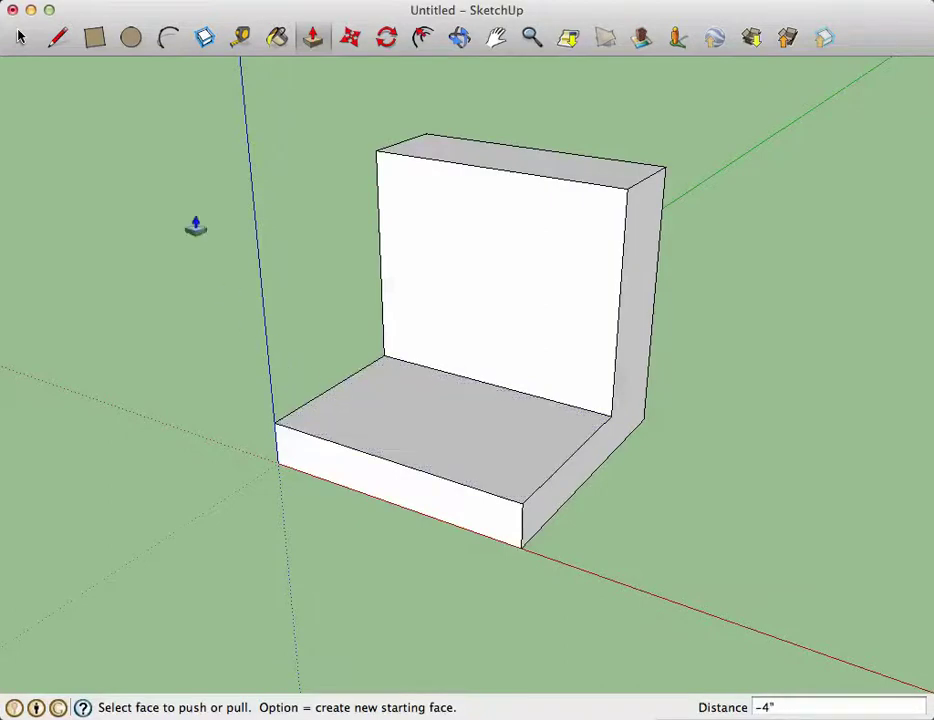
# Place Tape Measure guides 1 inch along the base's upper front edge from the corner at the blue axis, and 1 inch inward from there.
pyautogui.click(239, 36)
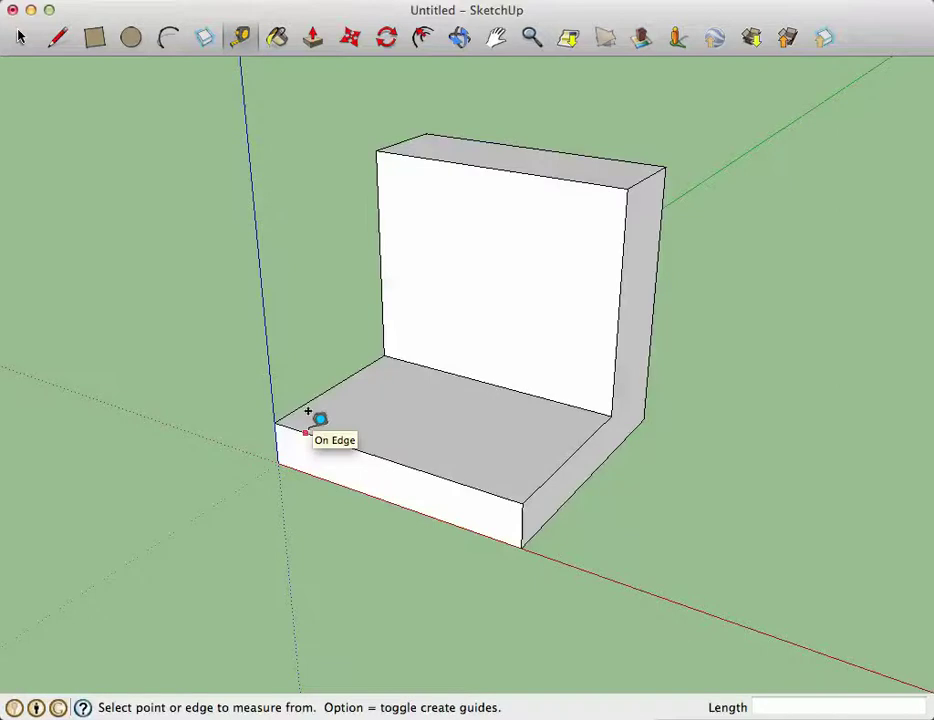
pyautogui.click(275, 422)
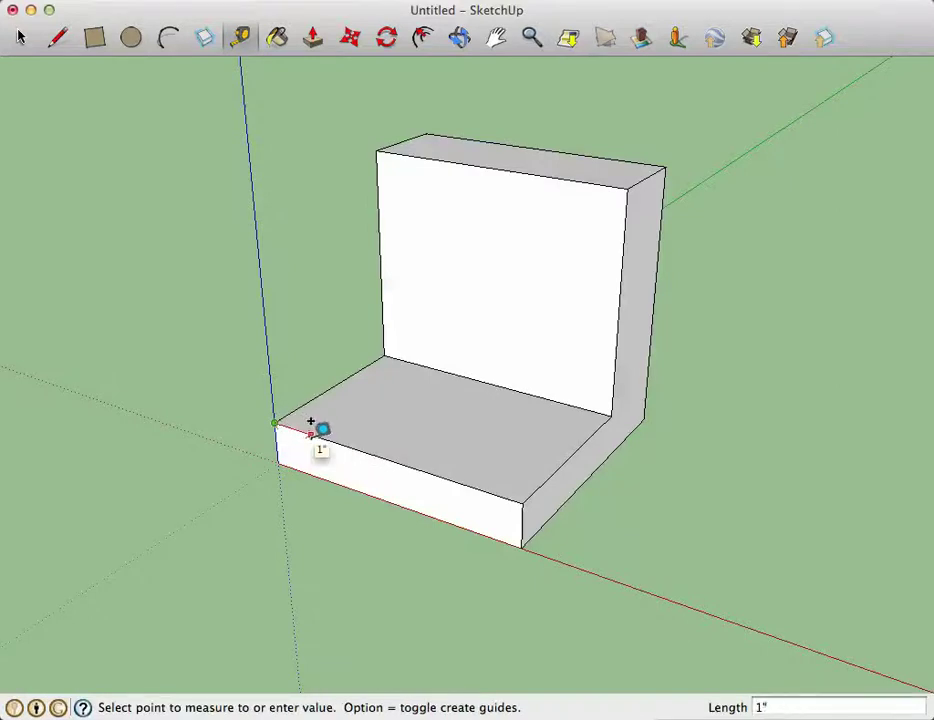
pyautogui.click(310, 434)
pyautogui.click(311, 434)
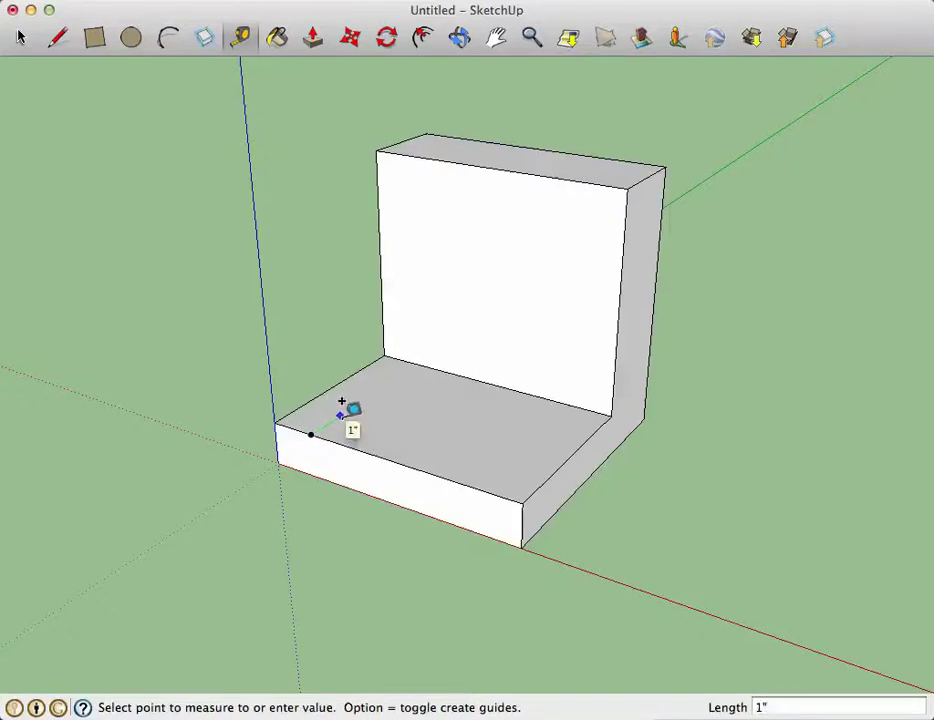
pyautogui.click(341, 414)
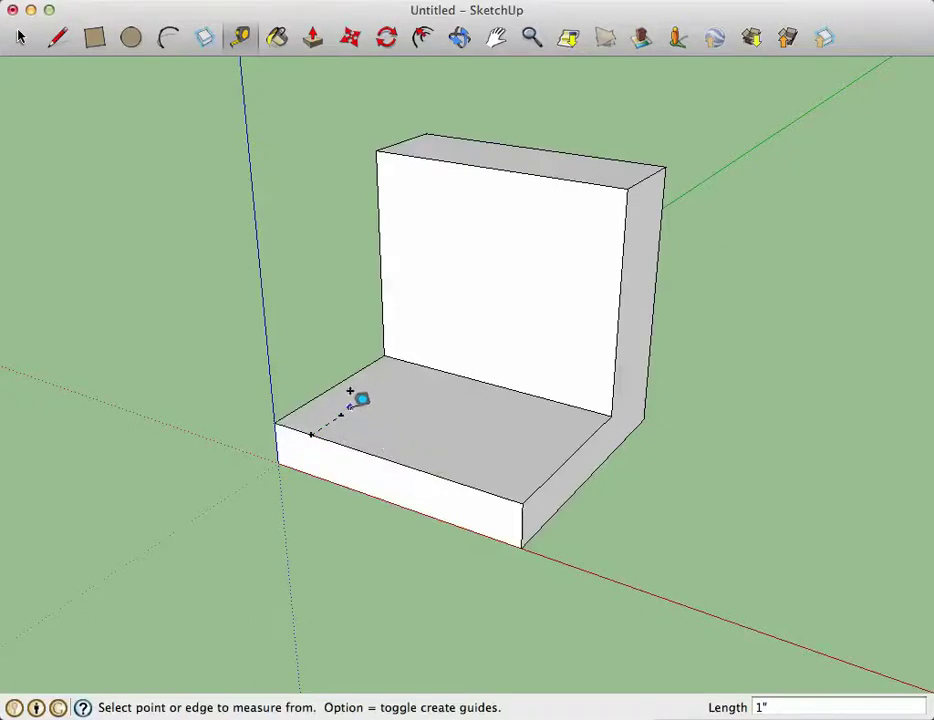
# Draw a rectangle from the inner guide point on the base's upper face and set its dimensions to 2 by 2 inches.
pyautogui.click(94, 37)
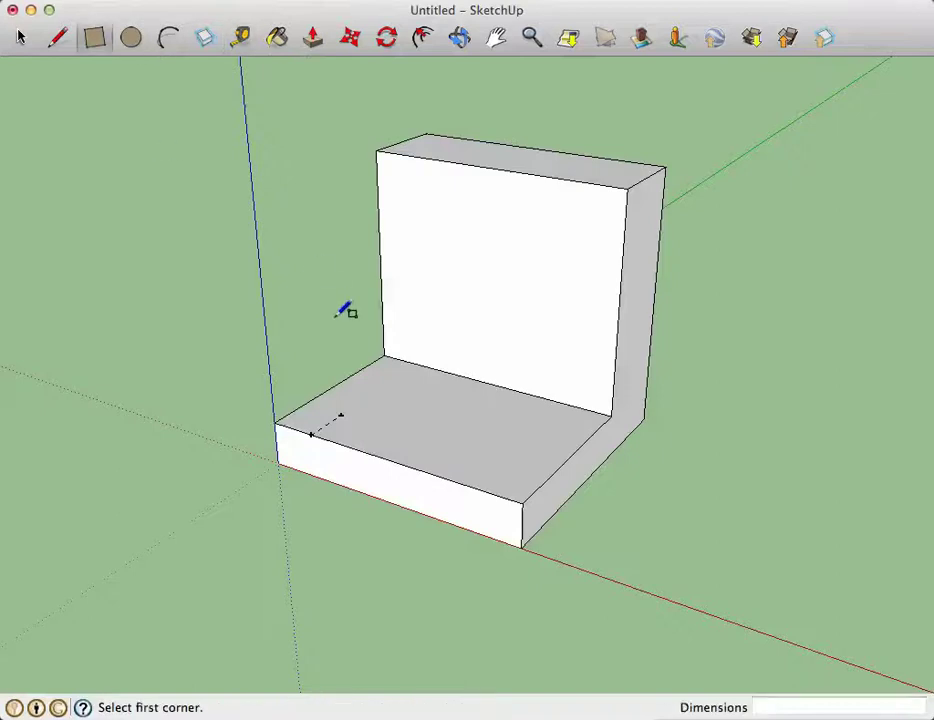
pyautogui.click(341, 414)
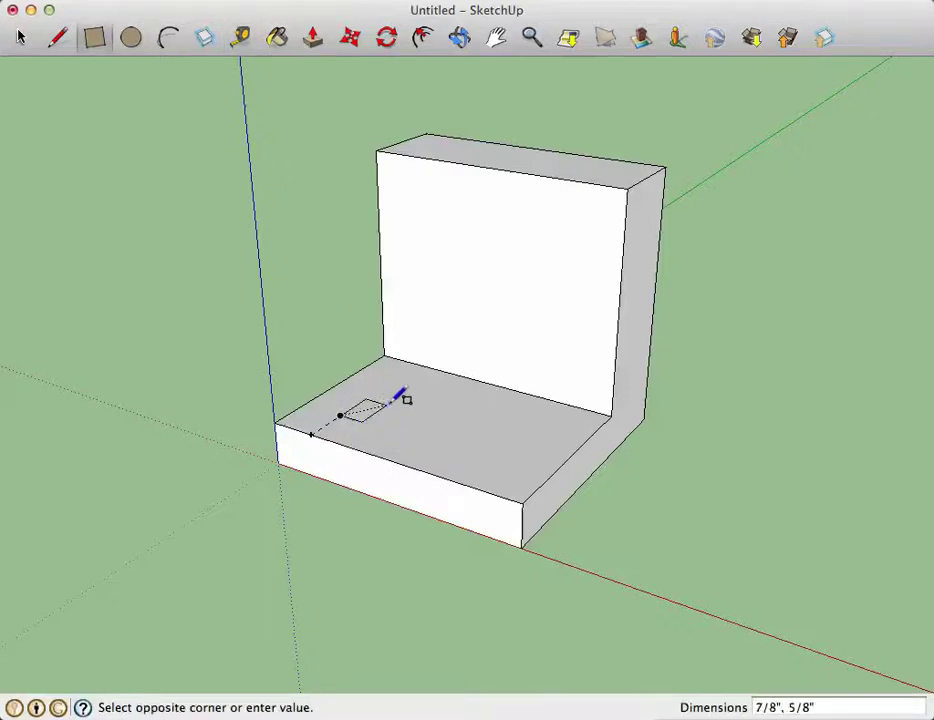
pyautogui.click(401, 413)
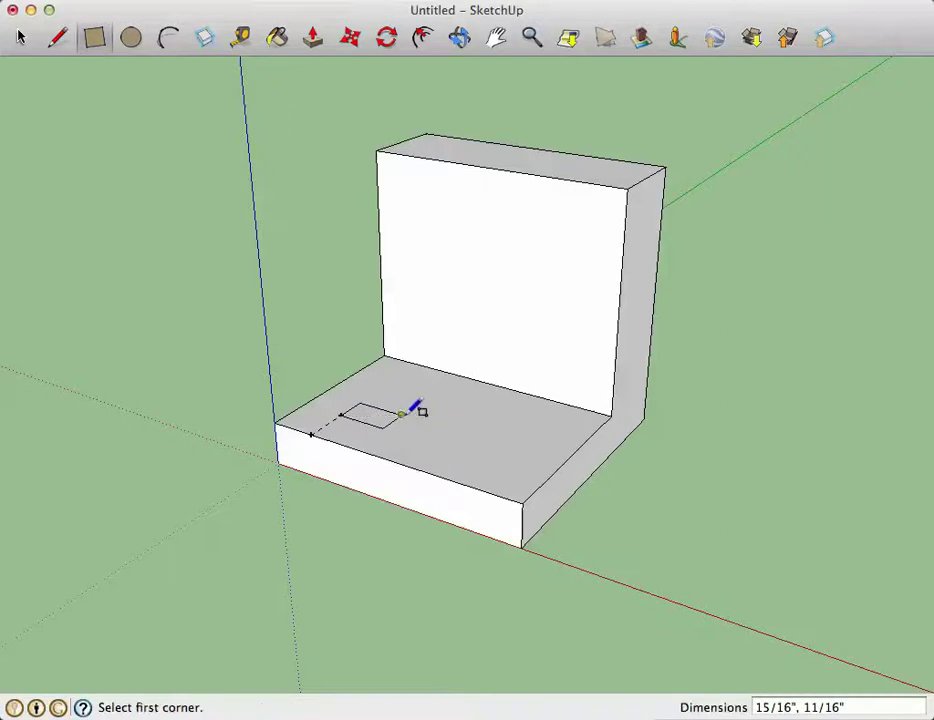
pyautogui.moveTo(793, 707); pyautogui.dragTo(751, 707)
pyautogui.write('23')
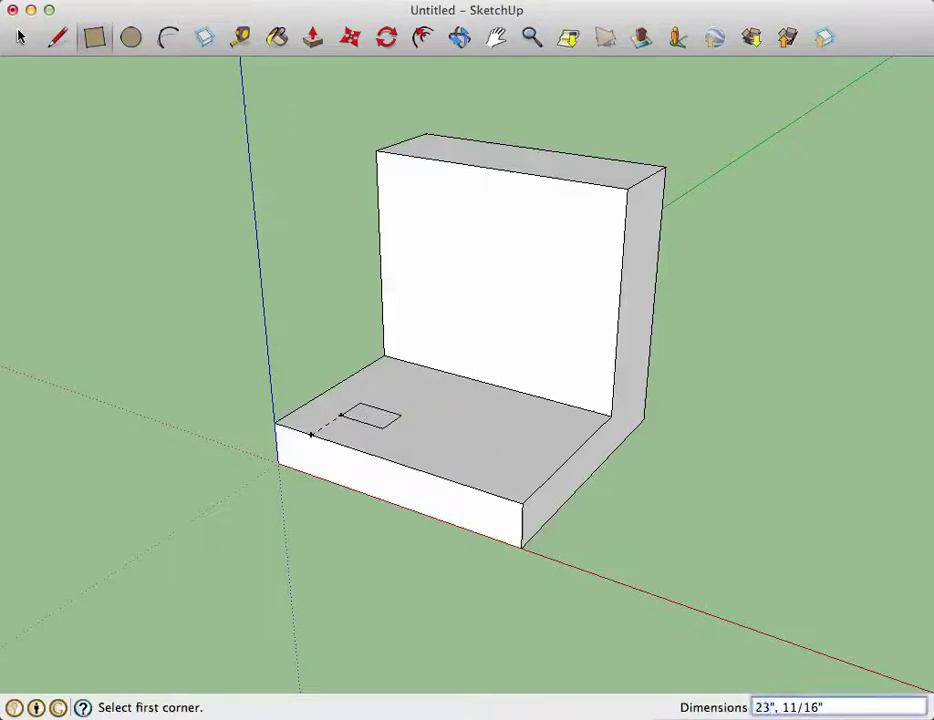
pyautogui.press('BackSpace')
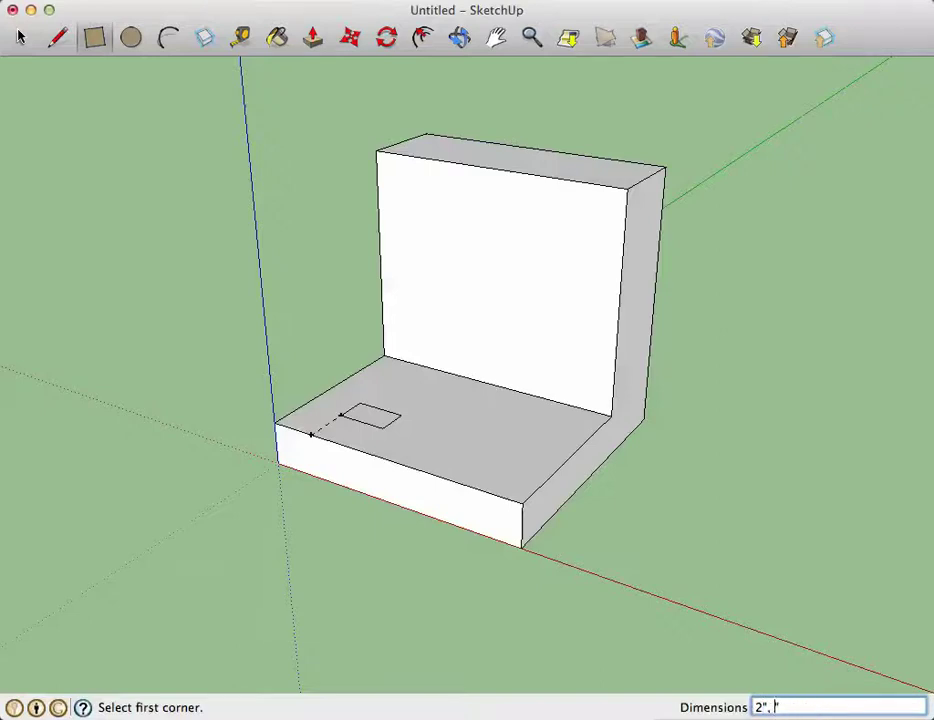
pyautogui.press('Return')
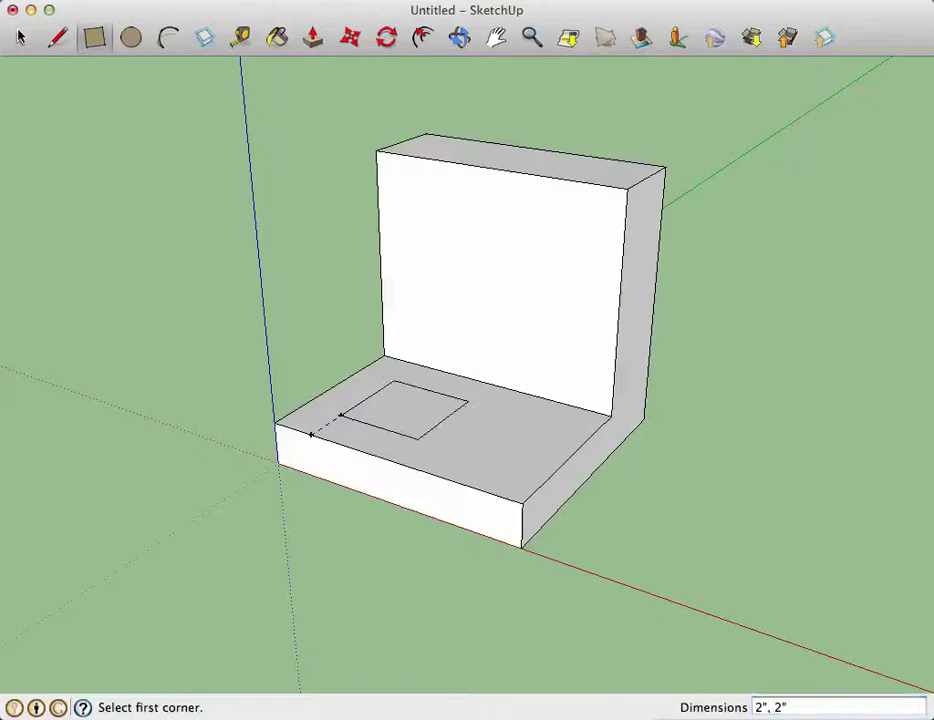
# Push the 2-inch square down about 1 3/16 inches through the base, and delete its bottom face to open the hole.
pyautogui.click(313, 39)
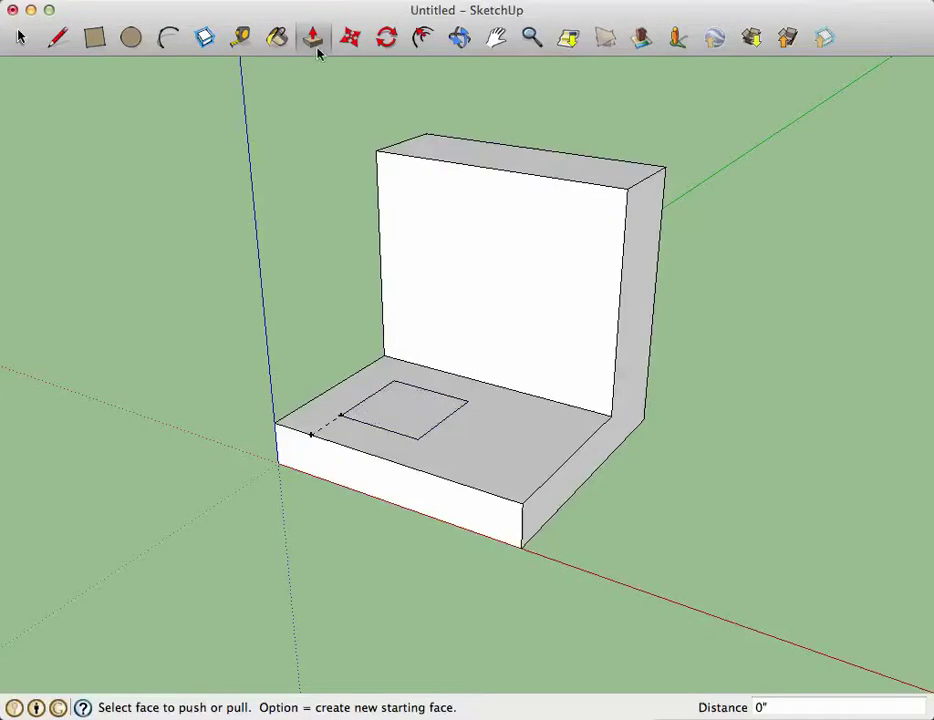
pyautogui.moveTo(408, 405); pyautogui.dragTo(406, 448)
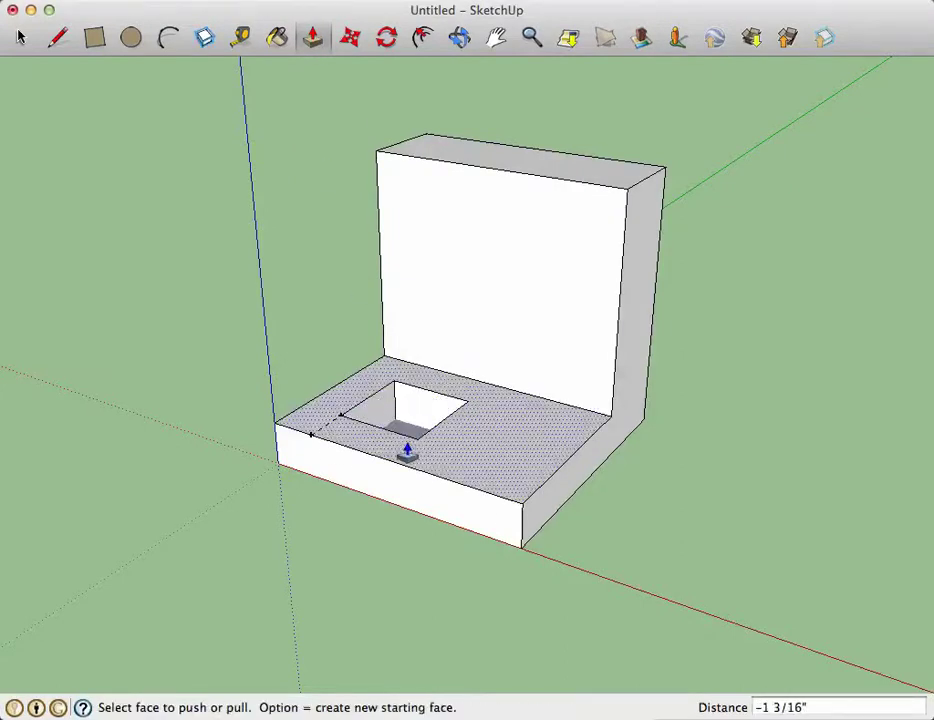
pyautogui.click(459, 37)
pyautogui.moveTo(448, 215); pyautogui.dragTo(394, 306)
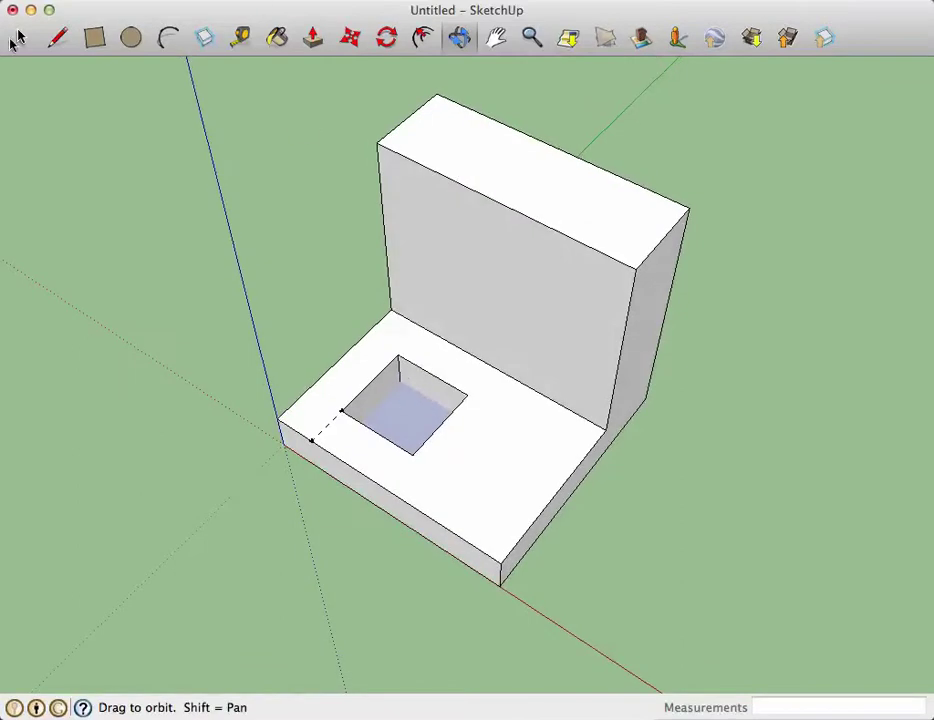
pyautogui.click(20, 38)
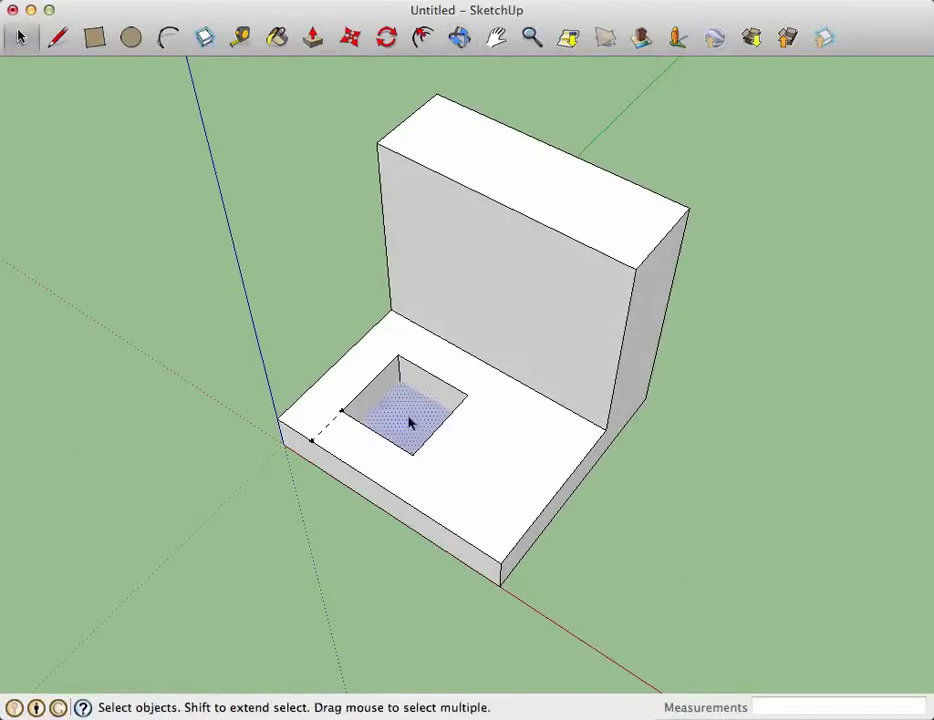
pyautogui.keyDown('shift'); pyautogui.click(409, 423); pyautogui.keyUp('shift')
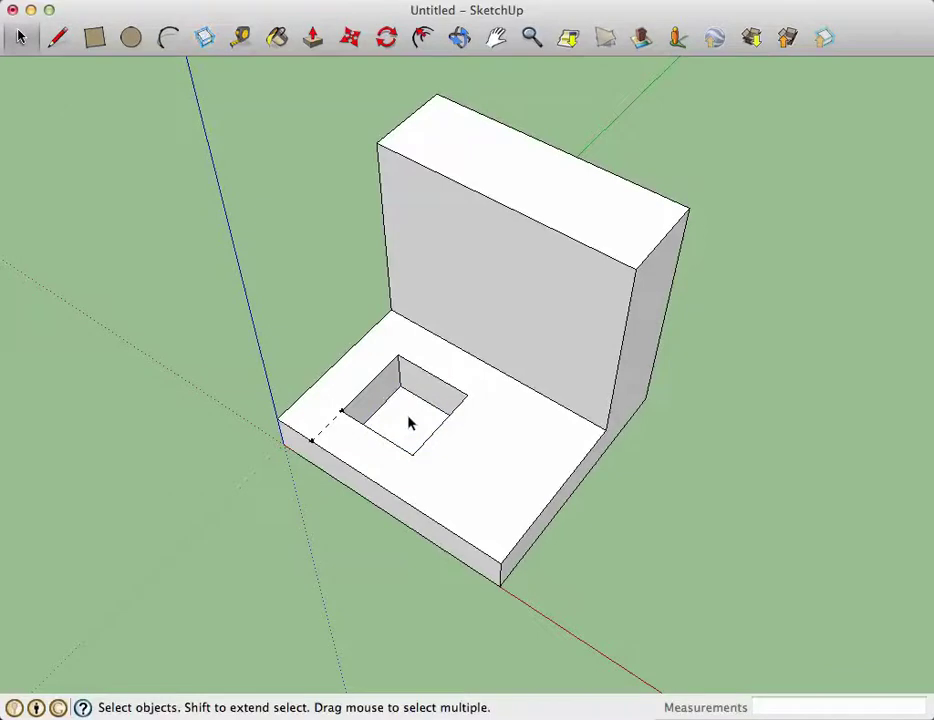
pyautogui.click(409, 423)
pyautogui.press('Delete')
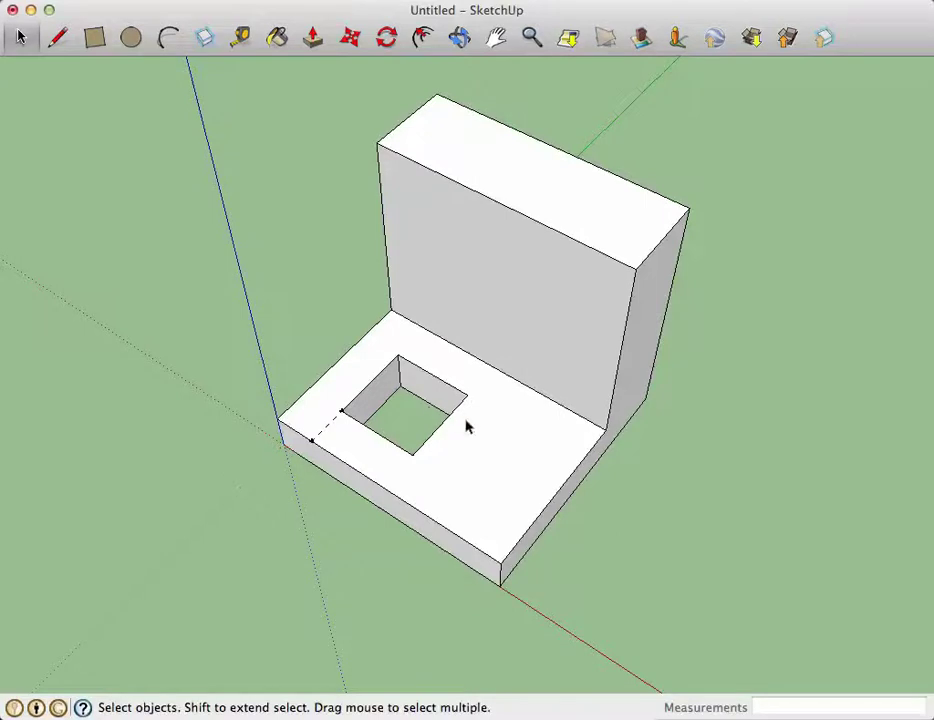
# Place Tape Measure guide points 4 inches from the origin along the bottom front edge and 4 inches from the back corner along the bottom side edge.
pyautogui.click(459, 37)
pyautogui.moveTo(494, 382); pyautogui.dragTo(397, 330)
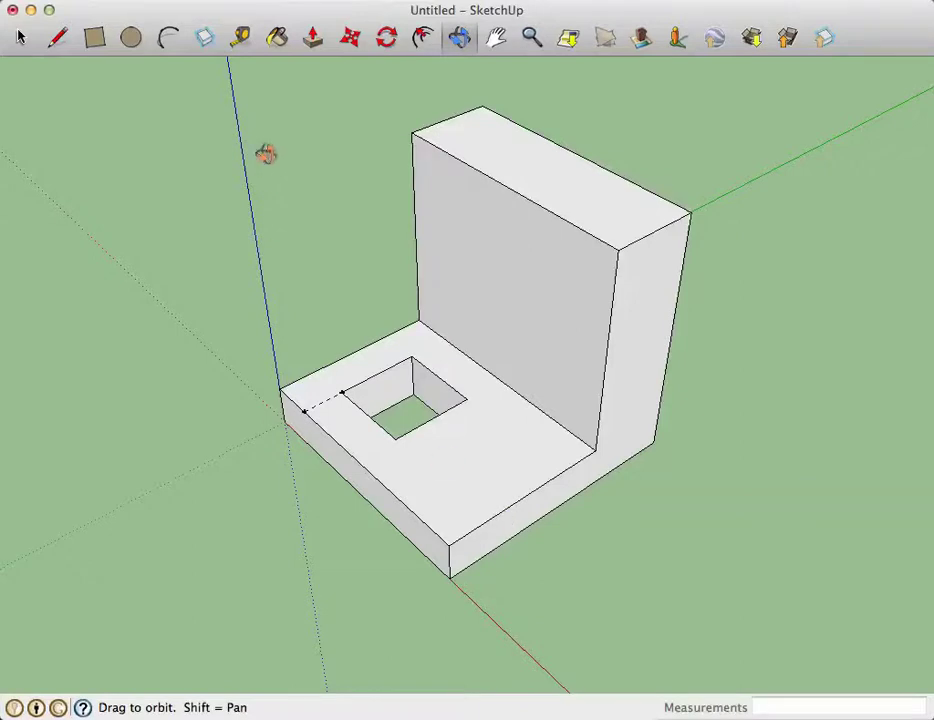
pyautogui.click(240, 38)
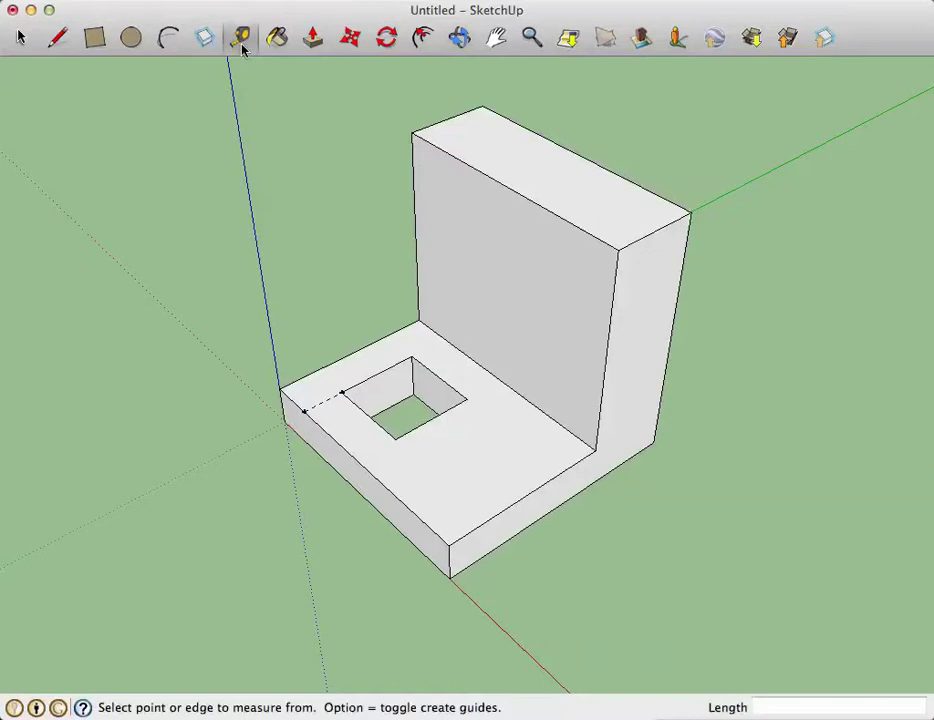
pyautogui.click(288, 410)
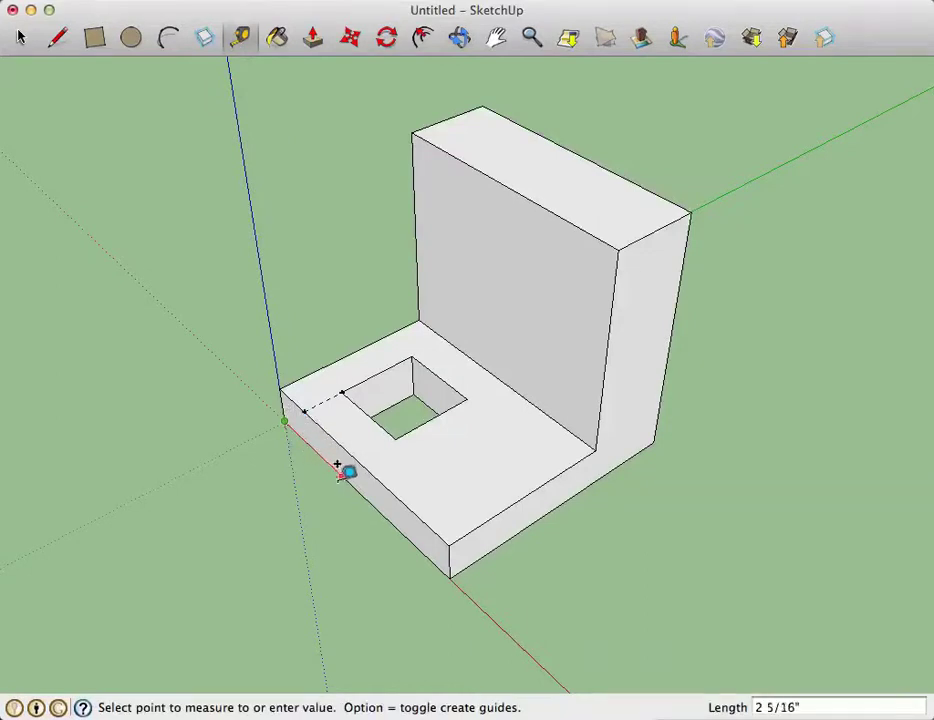
pyautogui.click(383, 514)
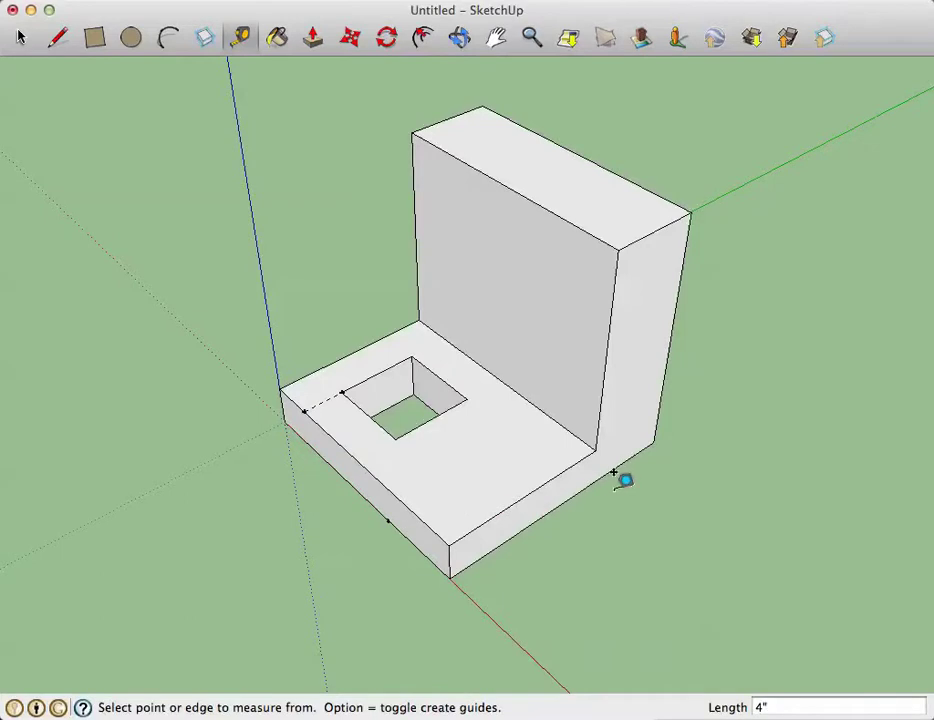
pyautogui.click(655, 432)
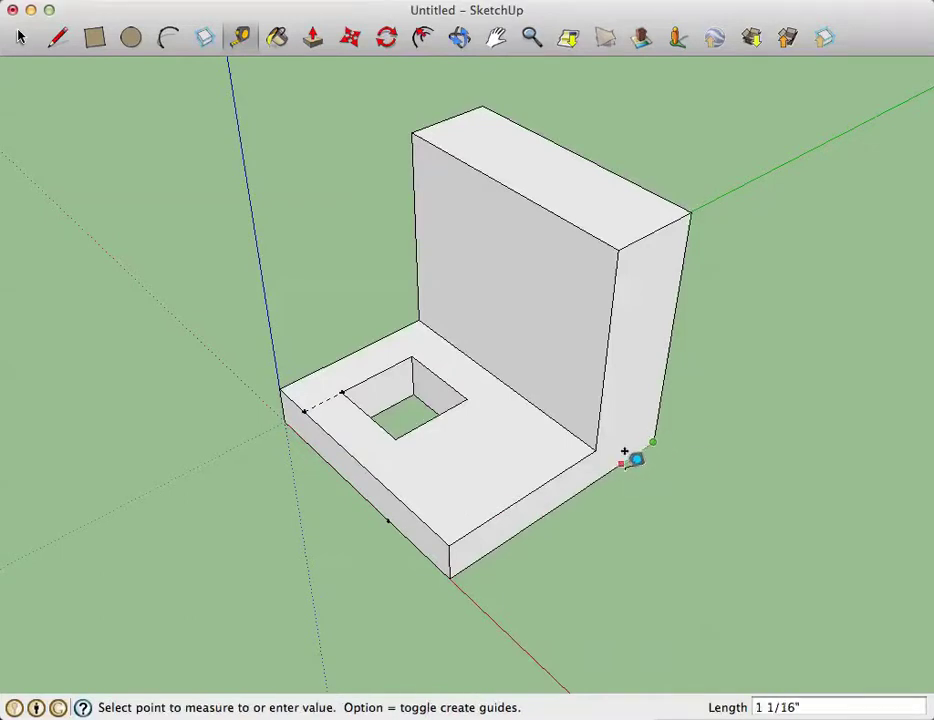
pyautogui.click(525, 515)
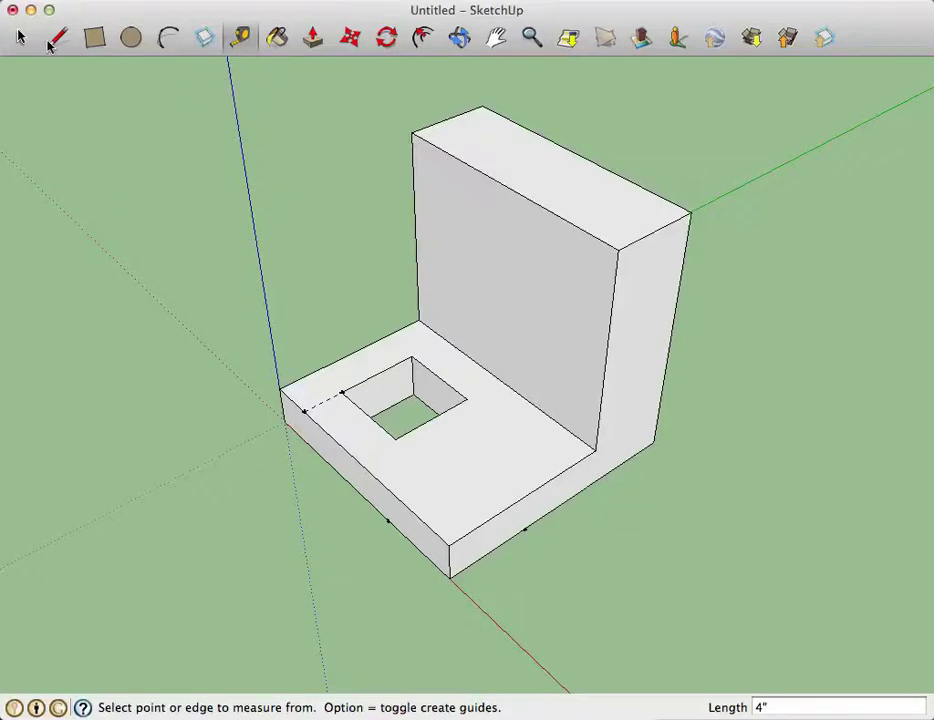
# Outline the base's front corner with lines joining the guide points, a matching diagonal on the upper face, and two vertical lines between them.
pyautogui.click(57, 39)
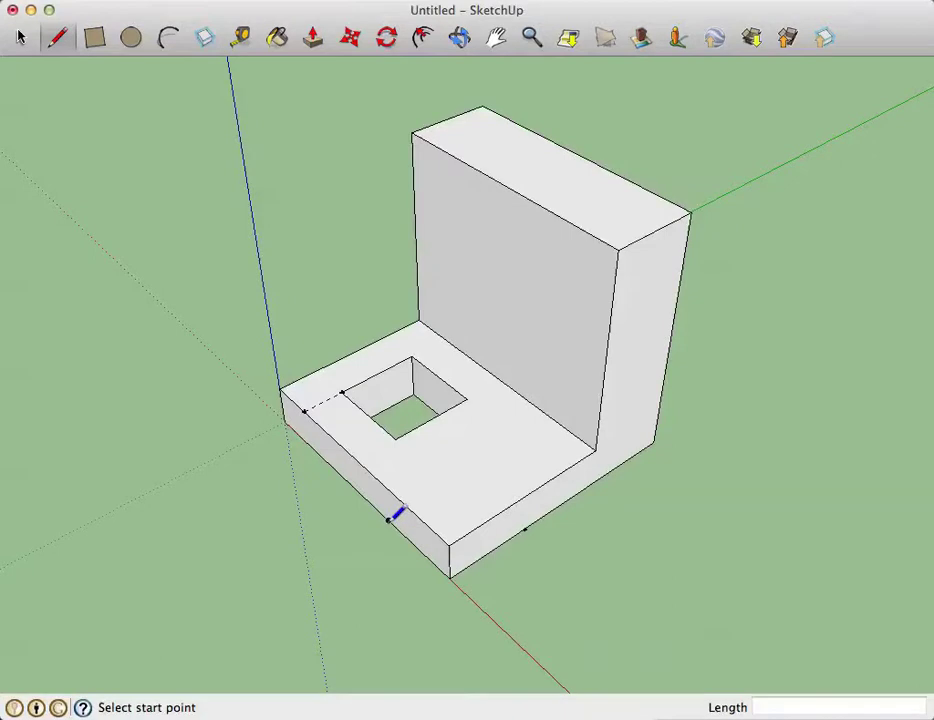
pyautogui.click(389, 519)
pyautogui.click(527, 527)
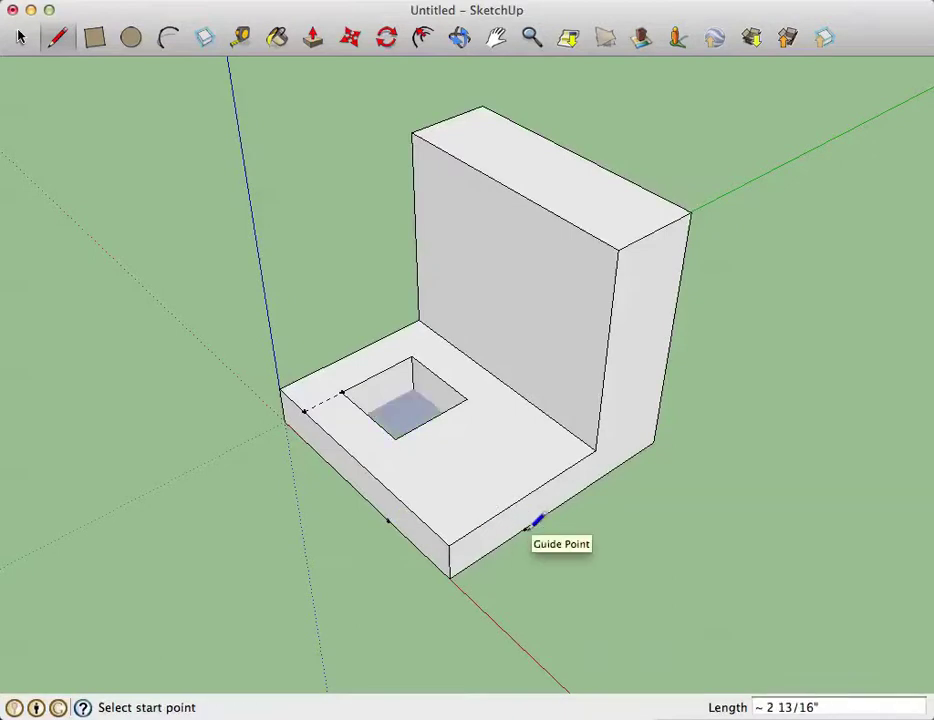
pyautogui.click(386, 487)
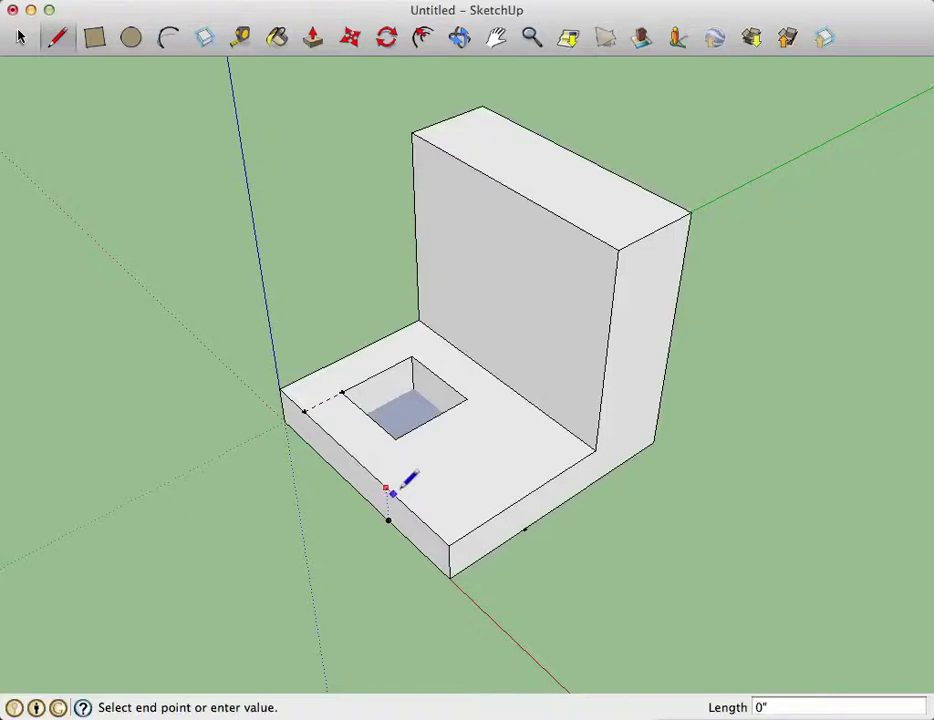
pyautogui.click(526, 495)
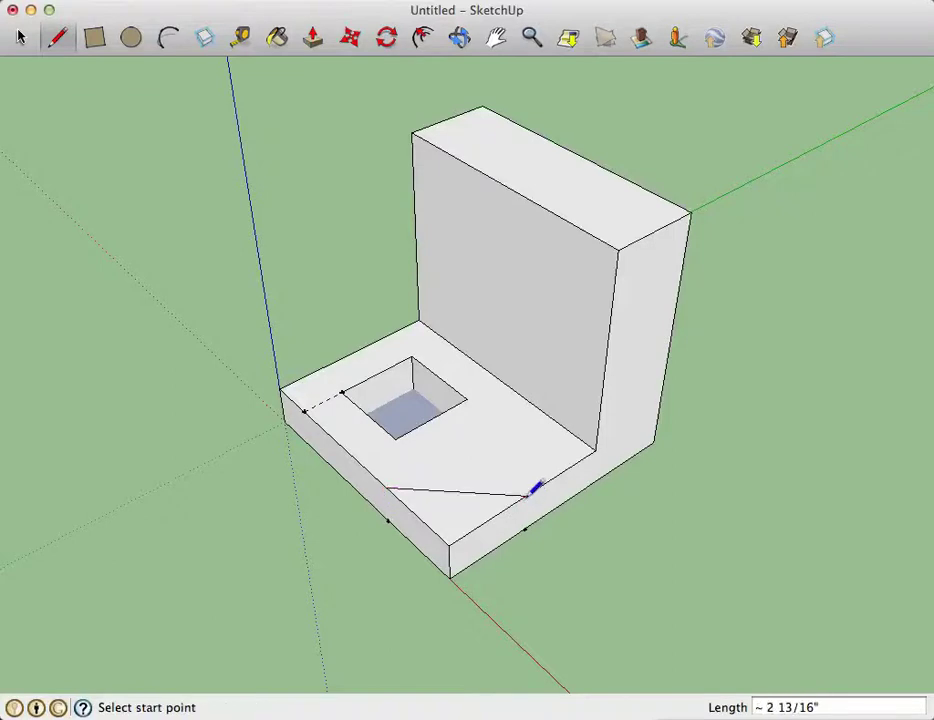
pyautogui.click(523, 528)
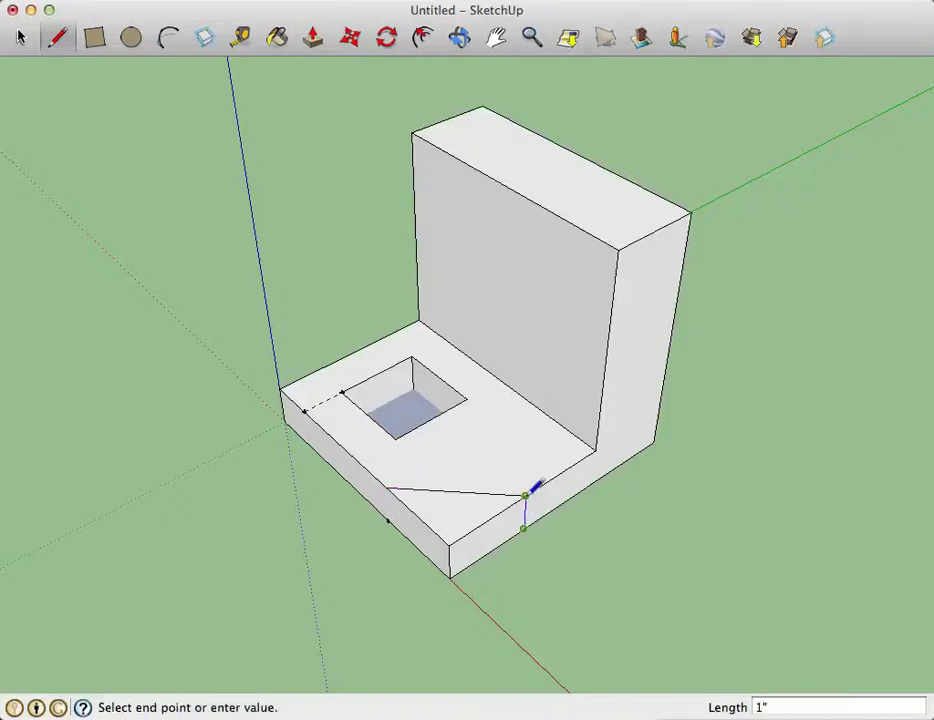
pyautogui.click(526, 495)
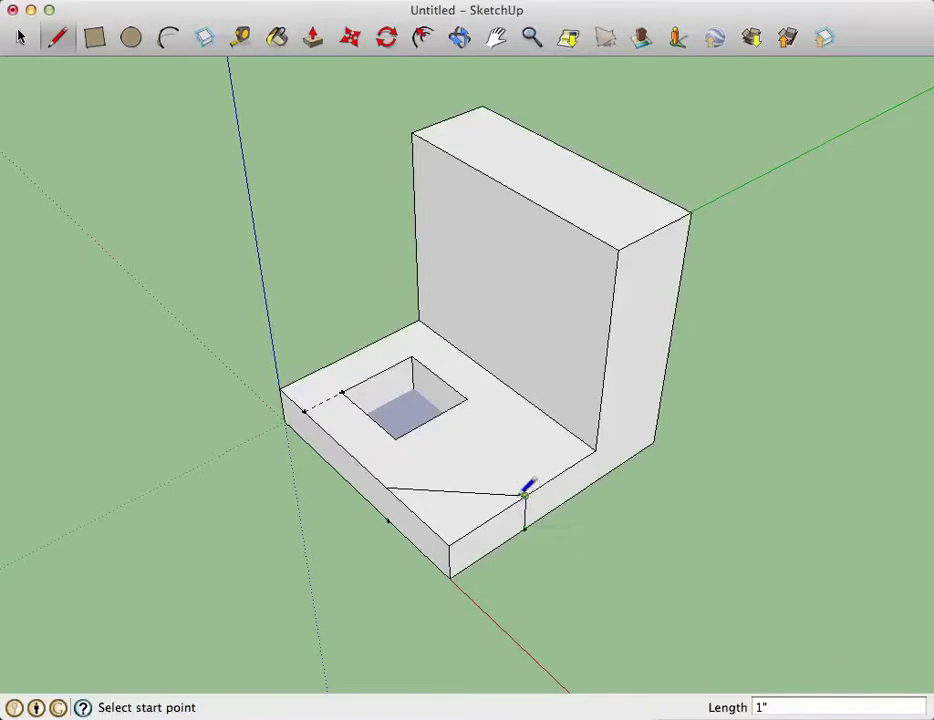
pyautogui.click(386, 487)
pyautogui.click(388, 518)
# Push the triangular corner face of the base down 1 inch to cut the corner off.
pyautogui.click(312, 37)
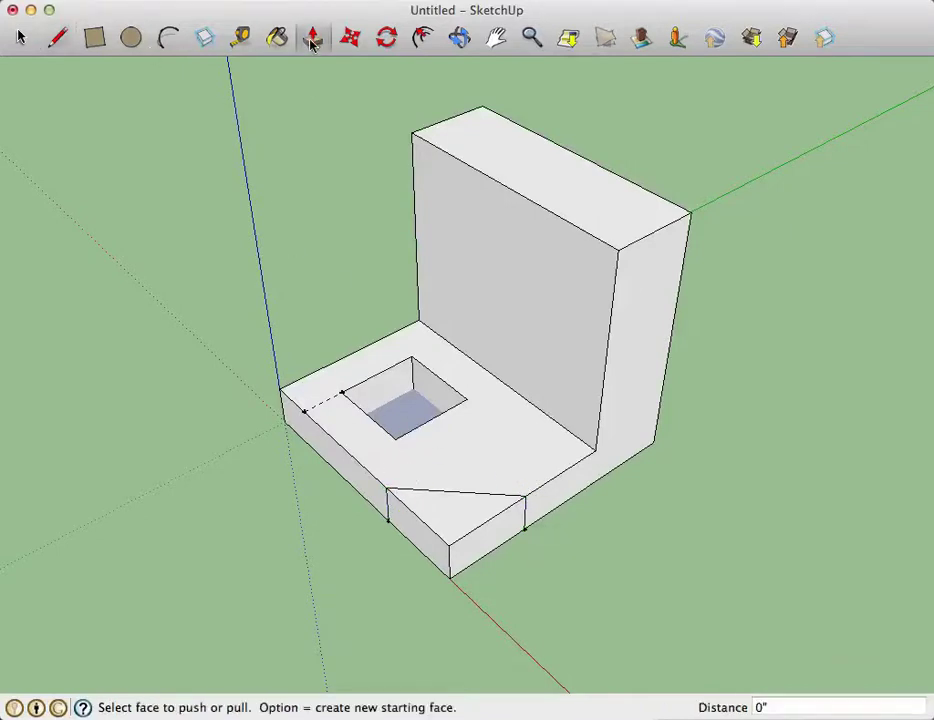
pyautogui.click(446, 510)
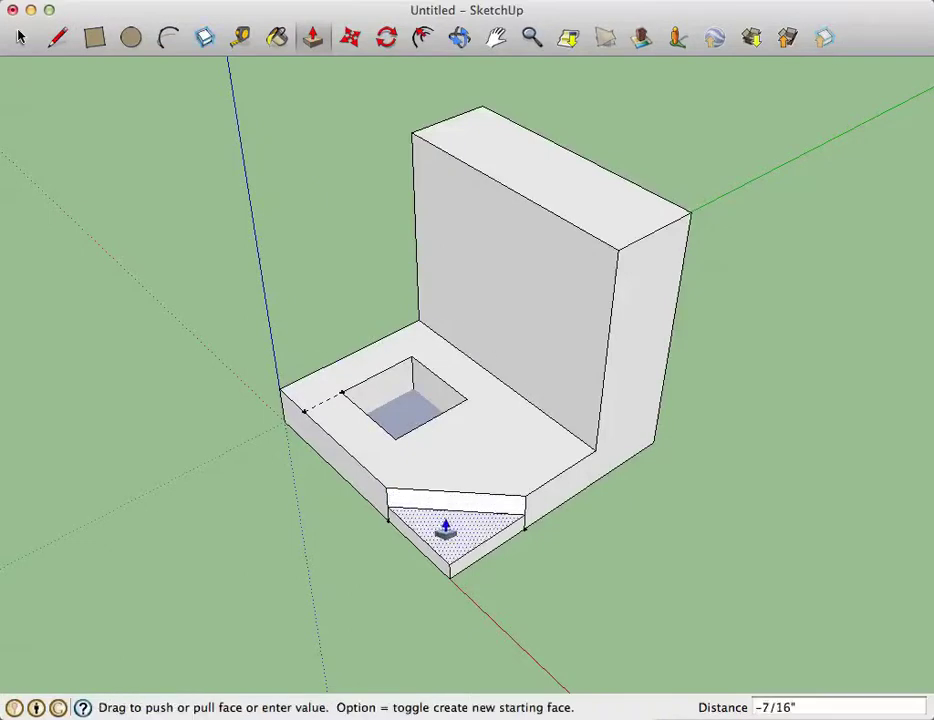
pyautogui.click(444, 538)
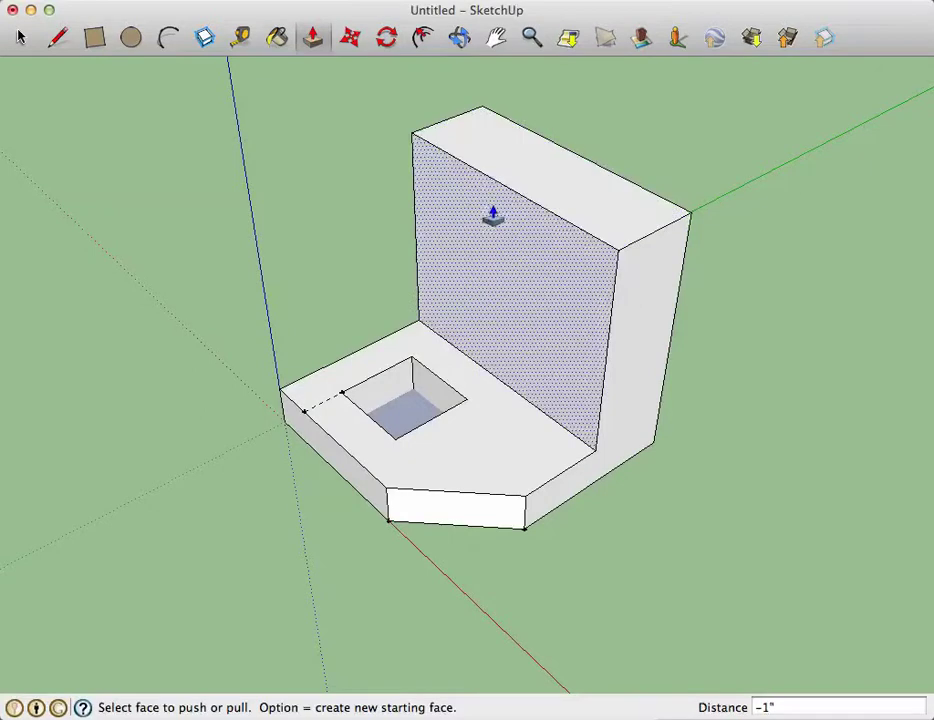
# Place guide points 2 inches along the upright's upper front and upper back edges, measured from the end nearer the blue axis.
pyautogui.click(240, 37)
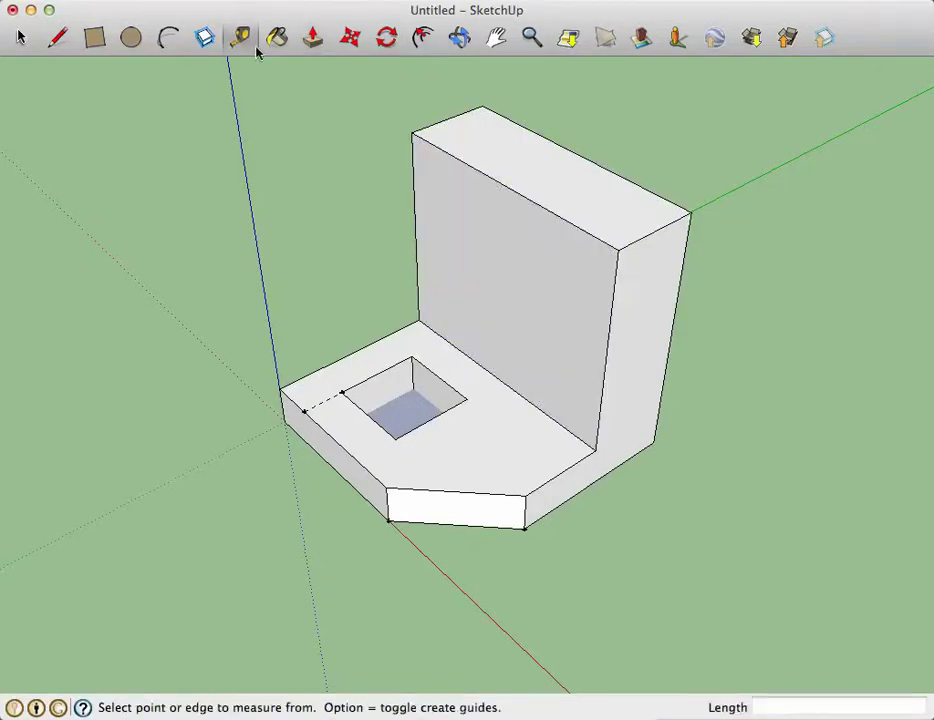
pyautogui.click(413, 128)
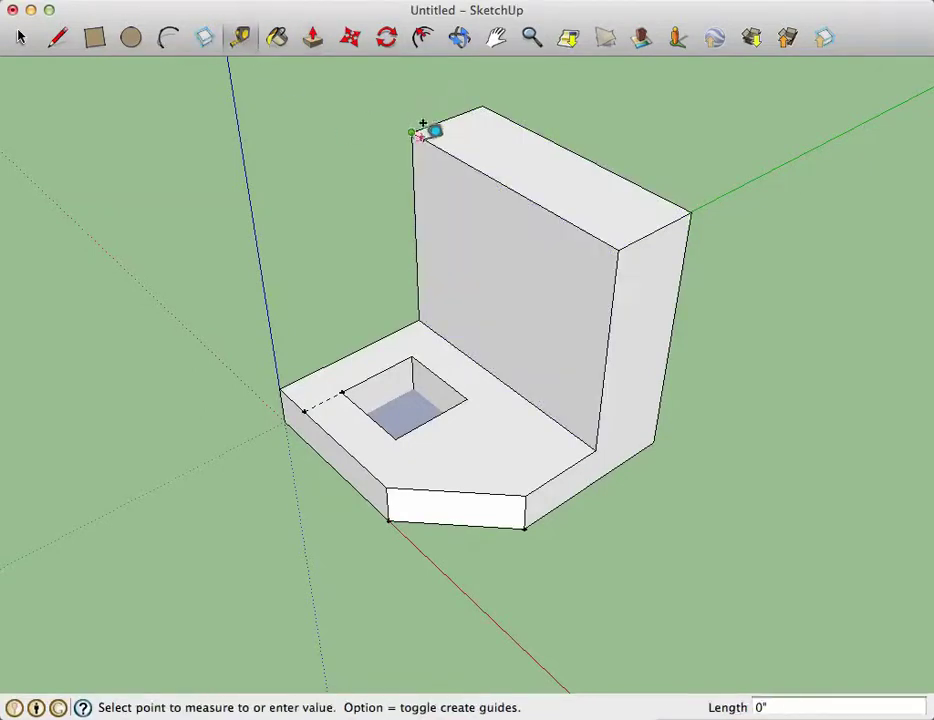
pyautogui.click(472, 166)
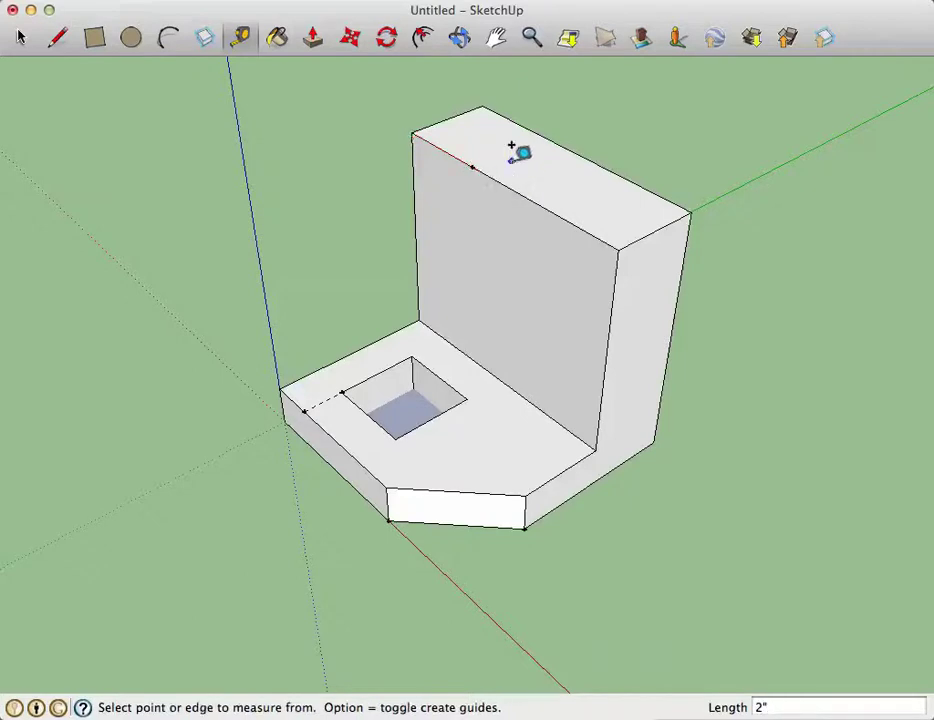
pyautogui.click(489, 89)
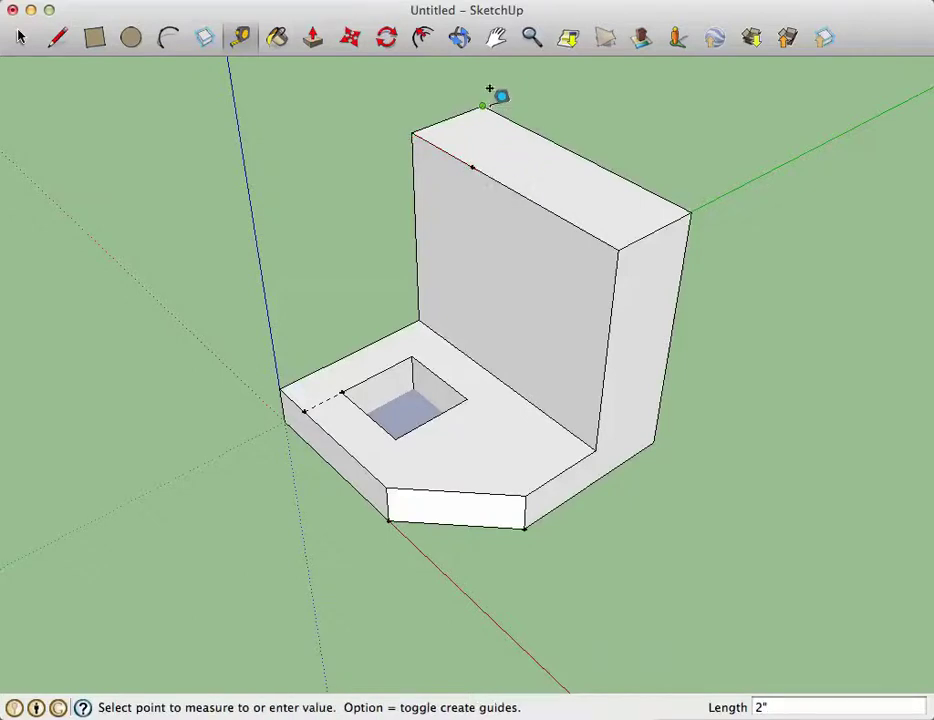
pyautogui.click(544, 123)
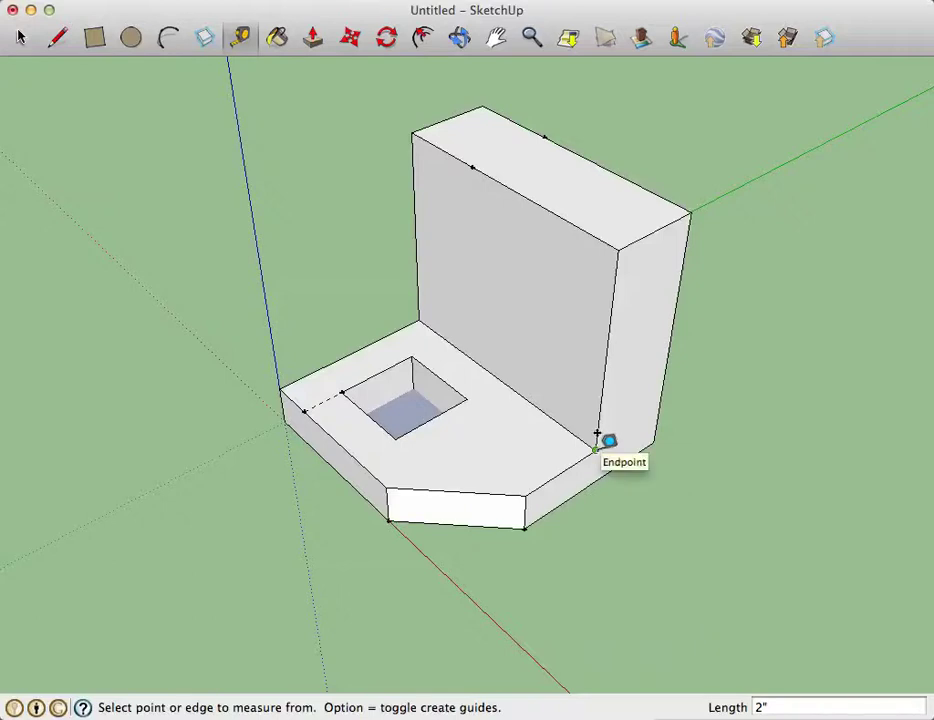
# Place a guide point 2 inches up the upright's outer back vertical edge and run a horizontal guide across the side face to its front edge.
pyautogui.click(653, 438)
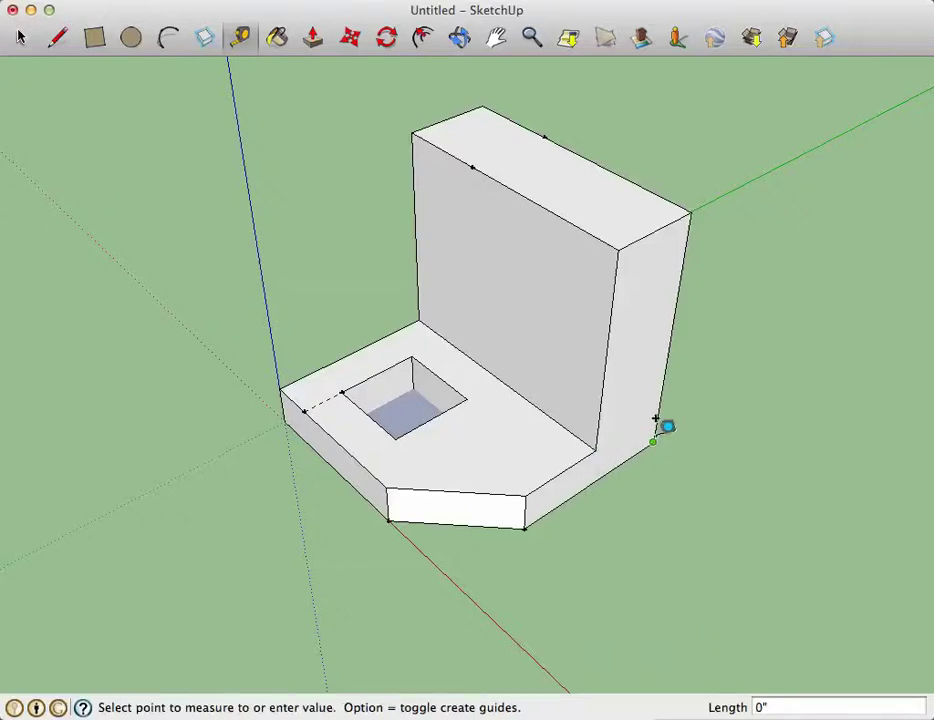
pyautogui.click(663, 358)
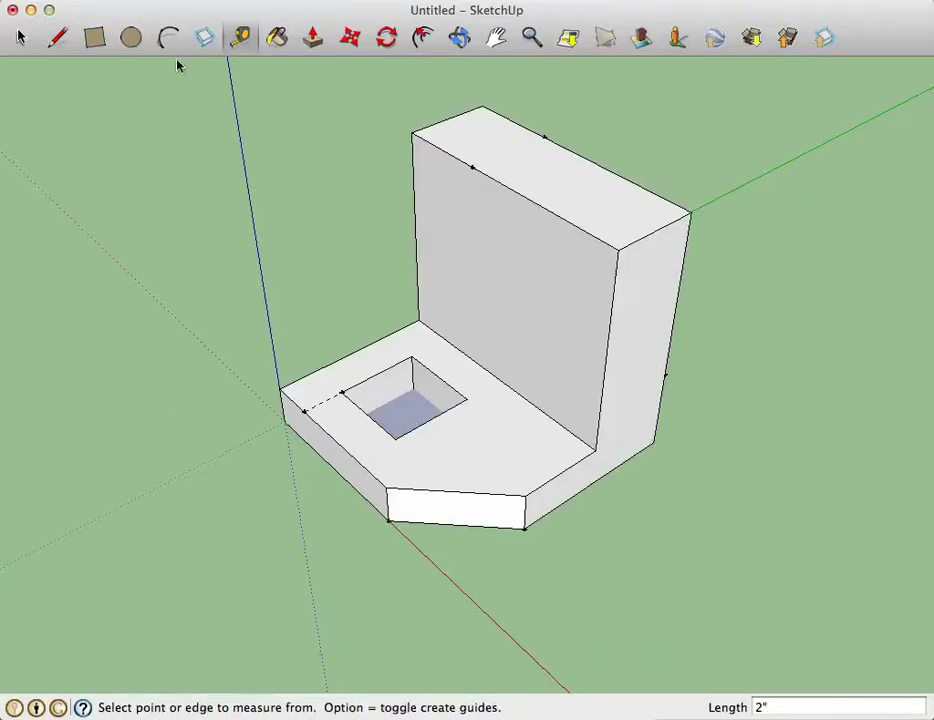
pyautogui.click(664, 374)
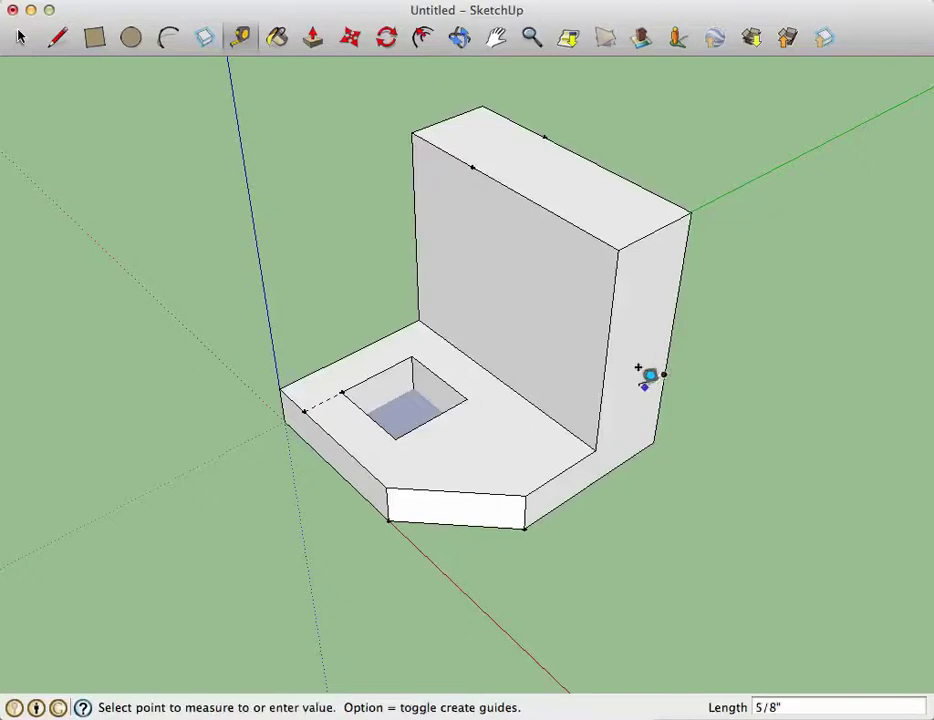
pyautogui.click(600, 403)
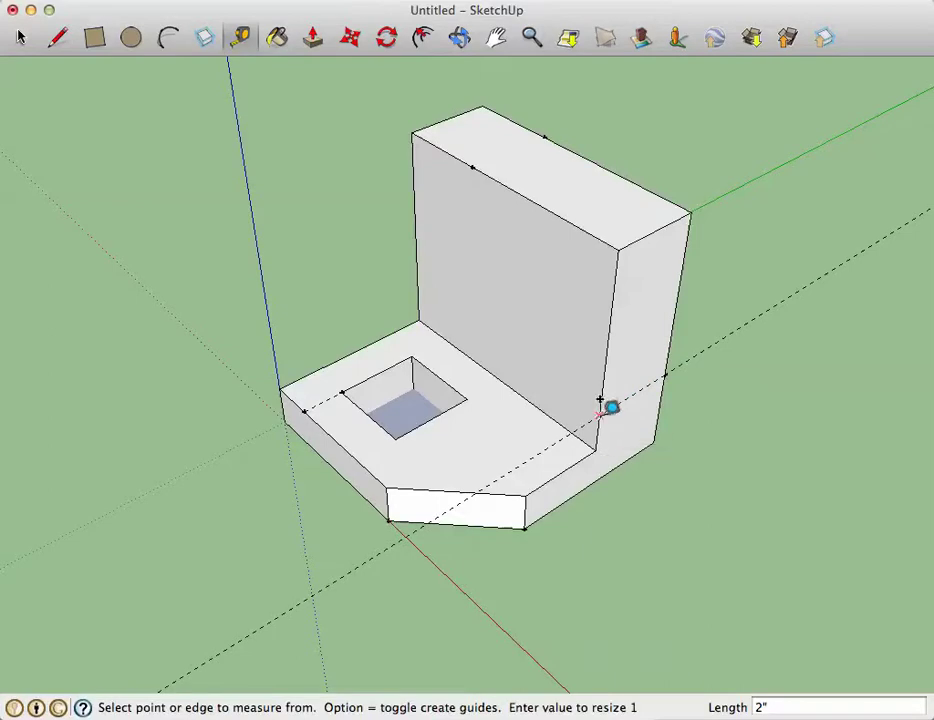
# Try drawing a shallow arc with a 5/16-inch bulge on the upright's front face between the upper-edge guide point and the side guide, and undo it.
pyautogui.click(167, 37)
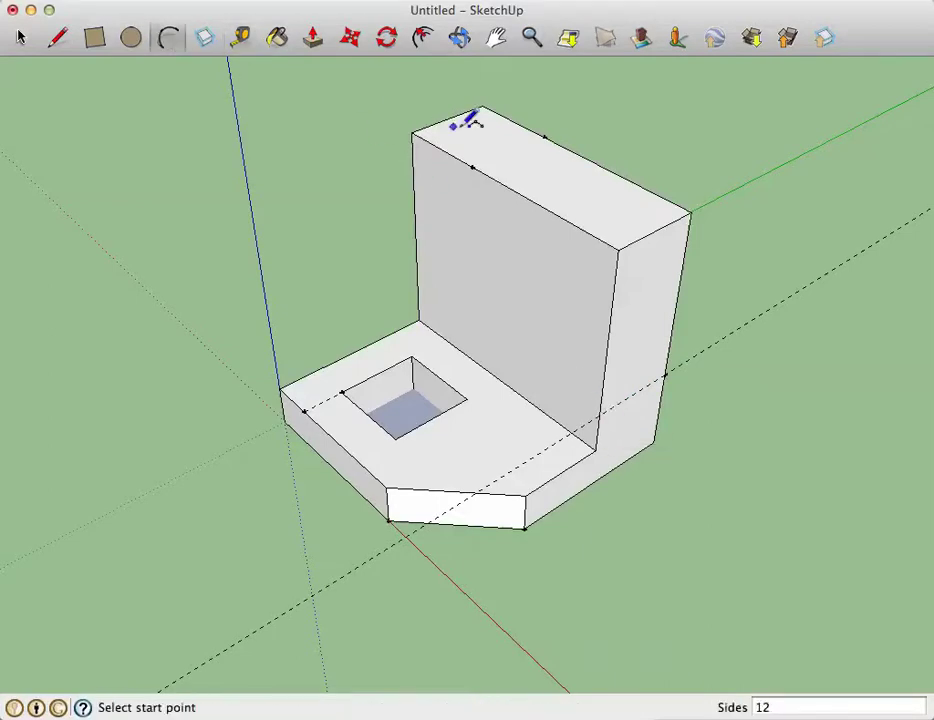
pyautogui.click(472, 166)
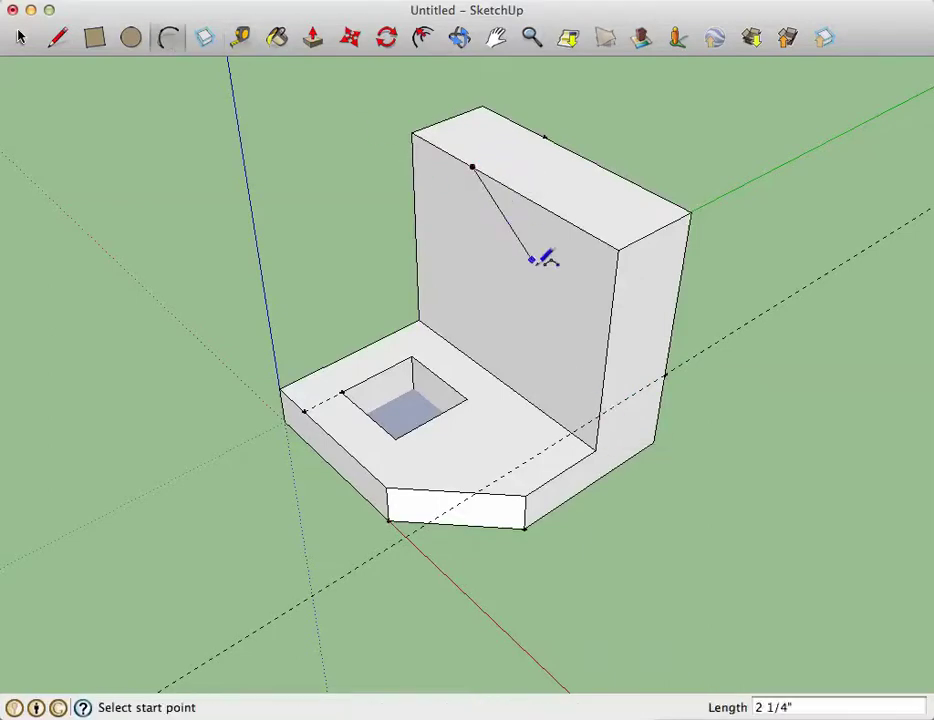
pyautogui.click(602, 411)
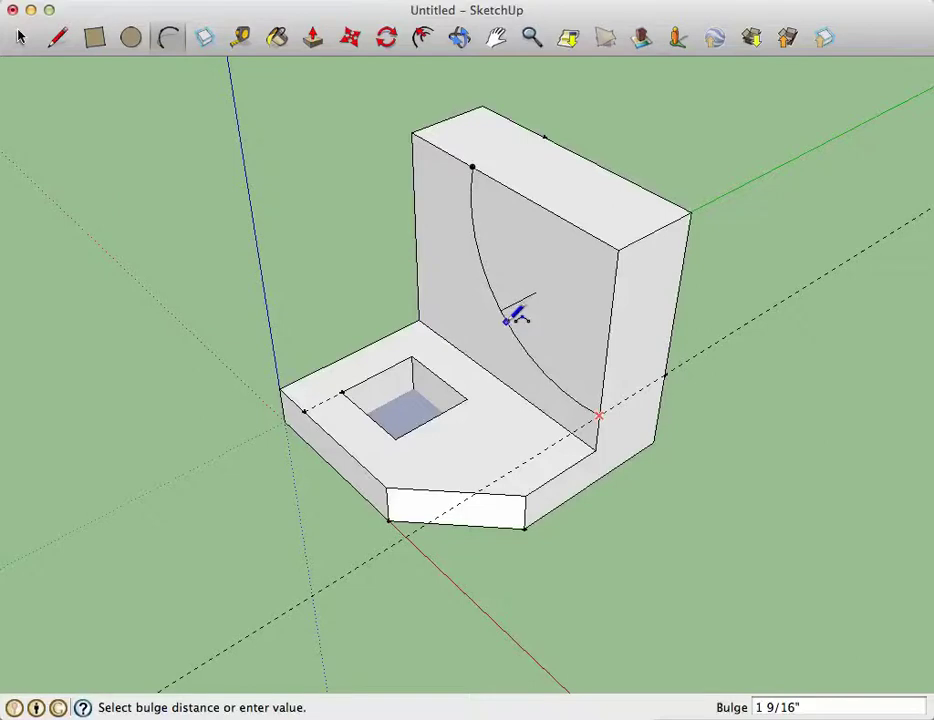
pyautogui.click(530, 275)
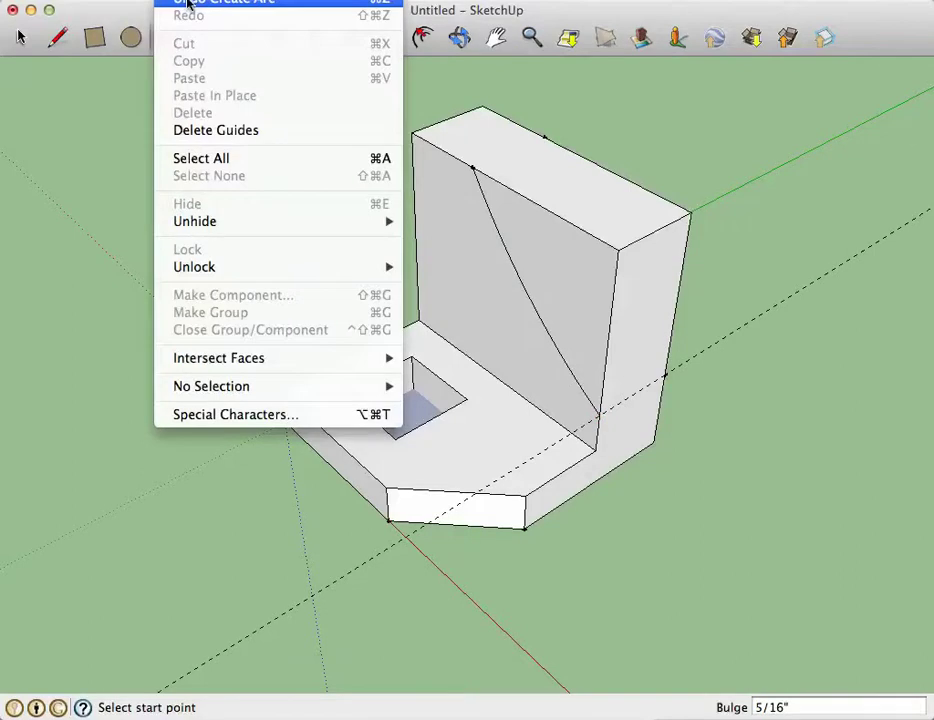
pyautogui.click(187, 5)
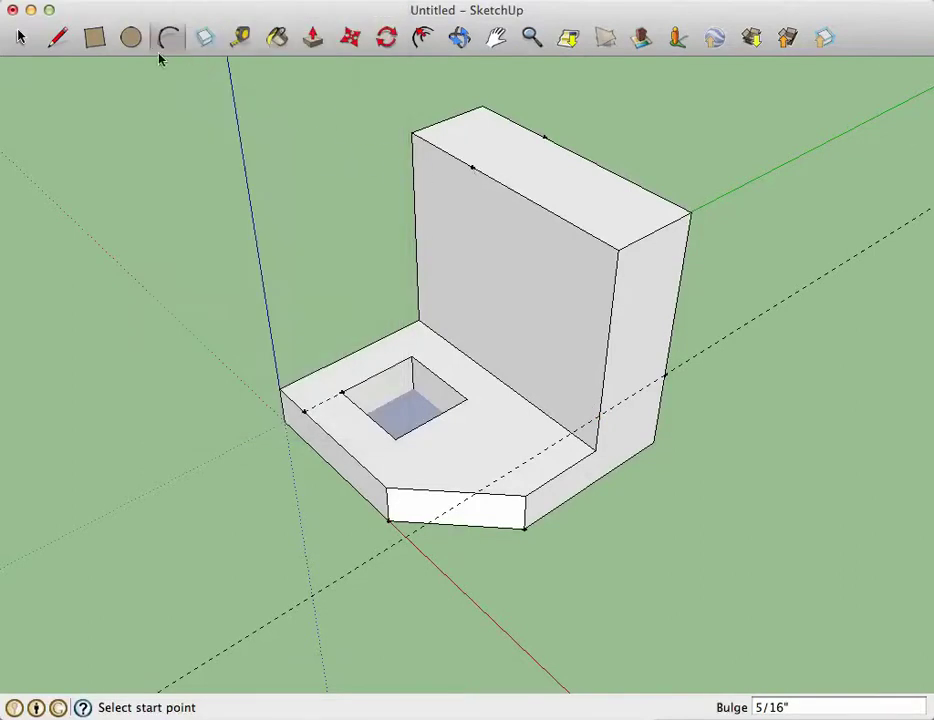
# Place a guide point 3 inches down the upright's front vertical edge nearer the blue axis and another 3 inches horizontally across the front face.
pyautogui.click(240, 37)
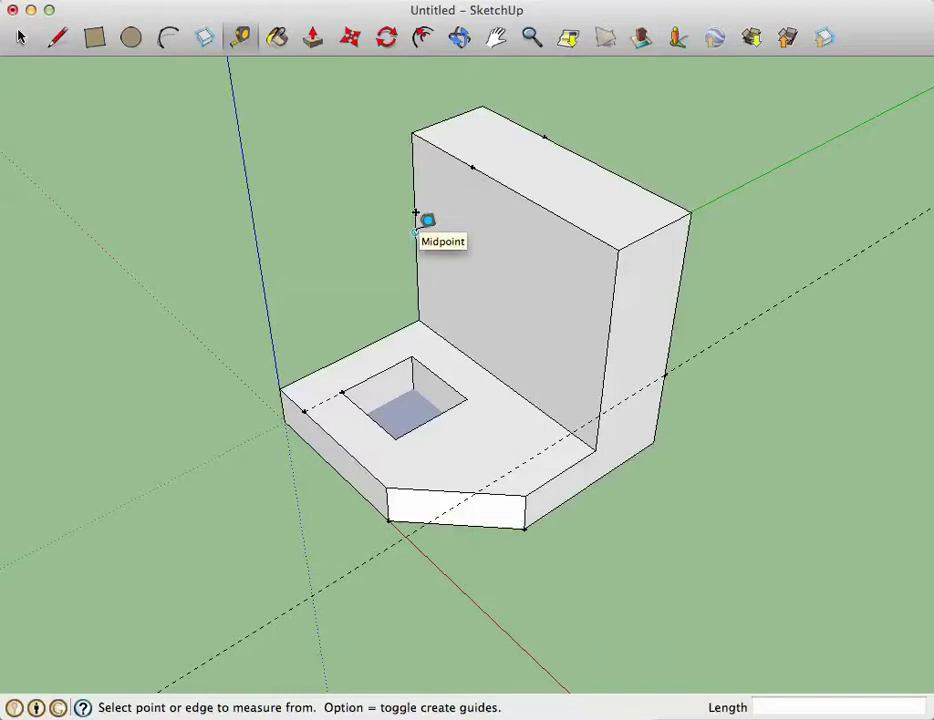
pyautogui.click(412, 131)
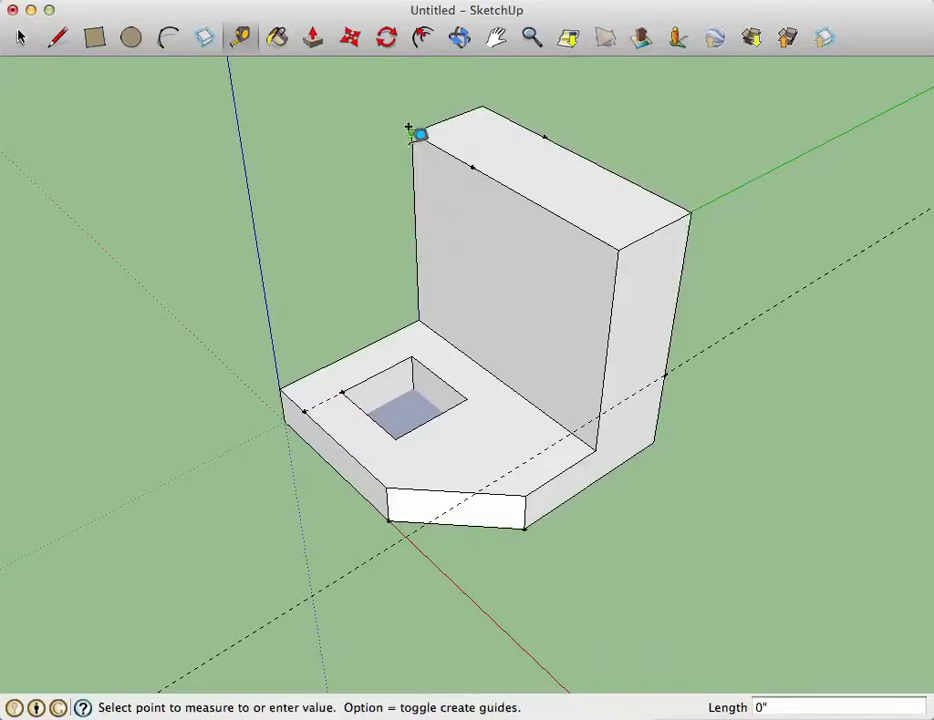
pyautogui.click(412, 236)
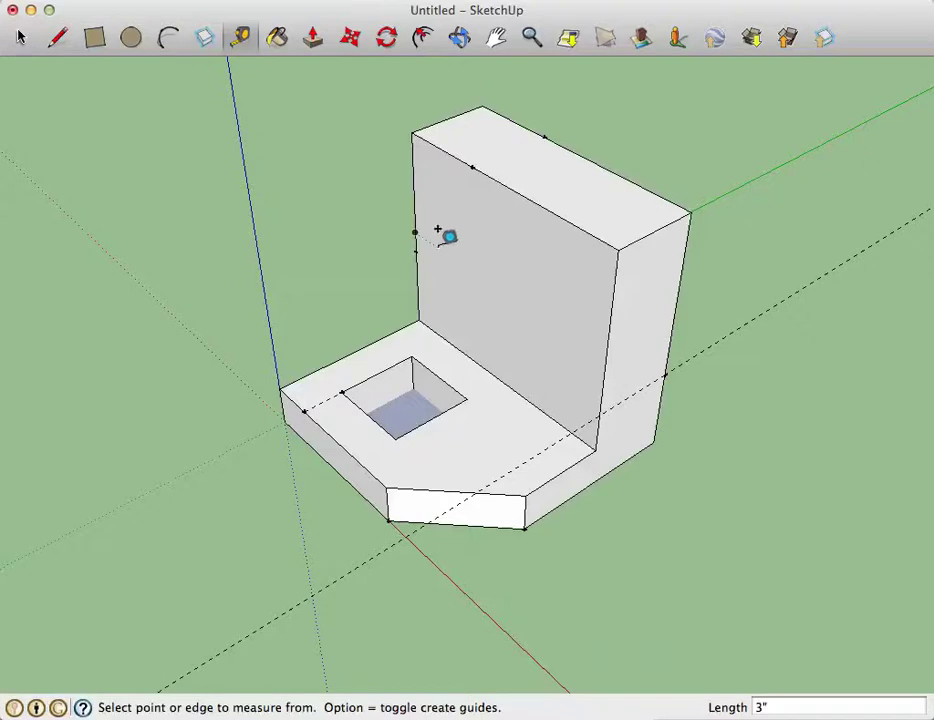
pyautogui.click(416, 248)
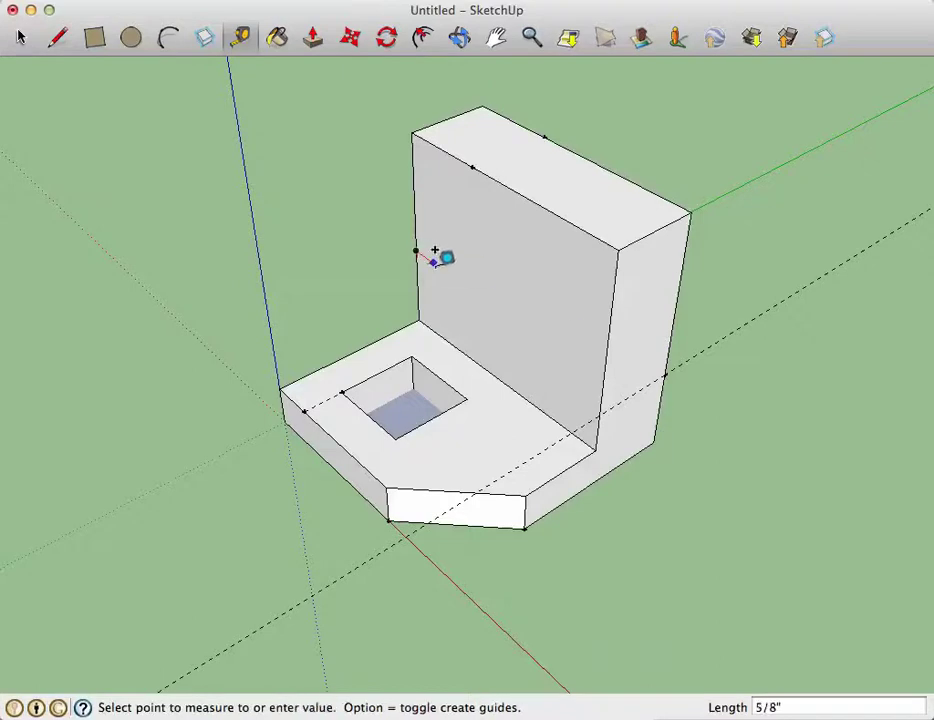
pyautogui.click(502, 309)
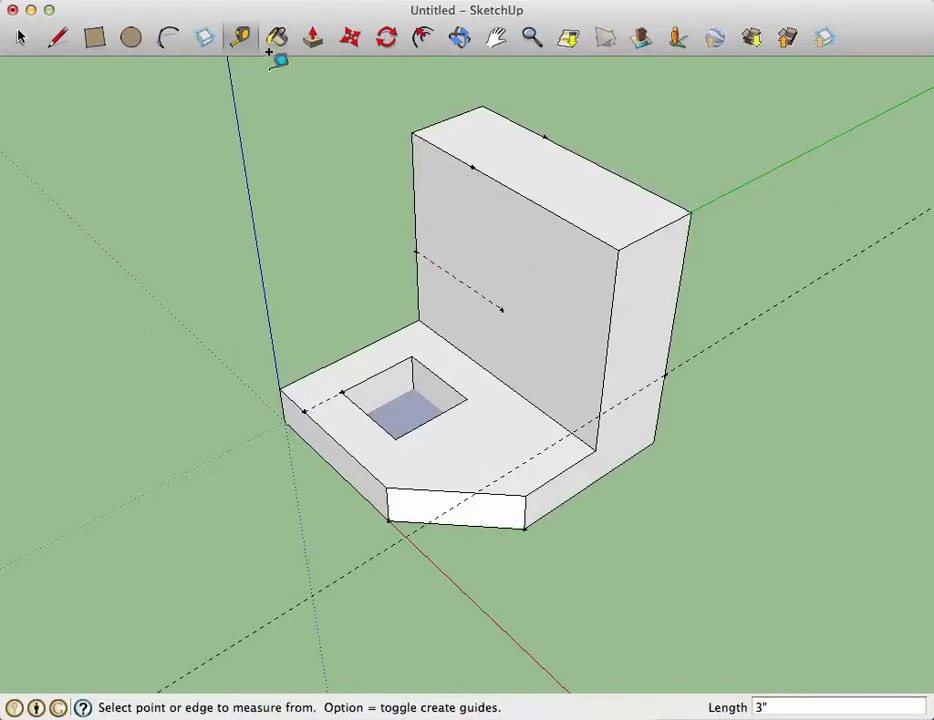
# Draw an arc on the upright's front face from the upper-edge guide point to the side guide's crossing, bulging through the middle guide point.
pyautogui.click(168, 37)
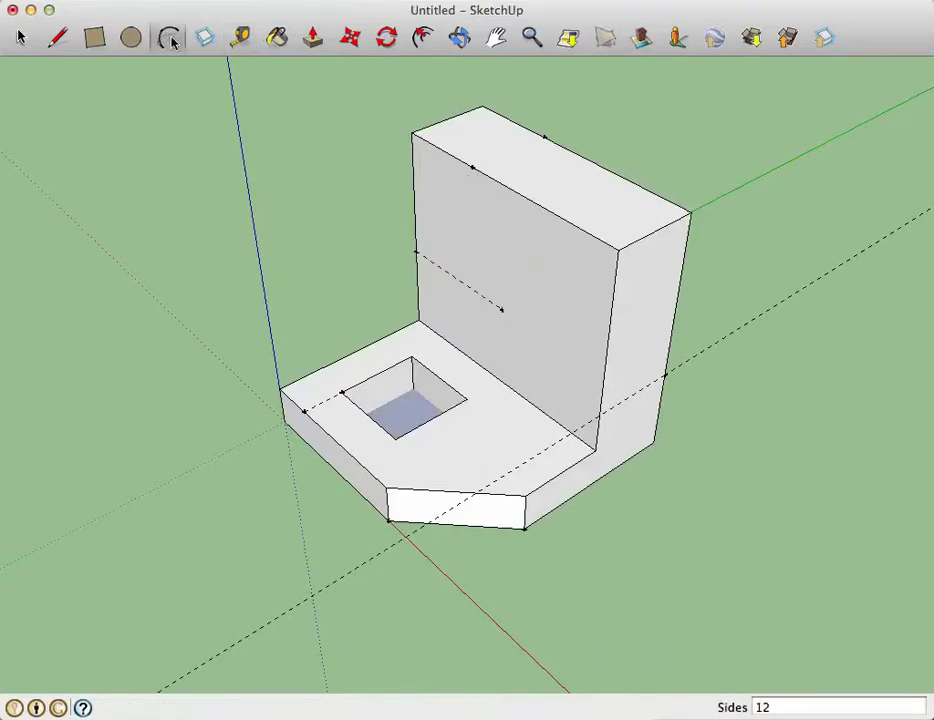
pyautogui.click(472, 167)
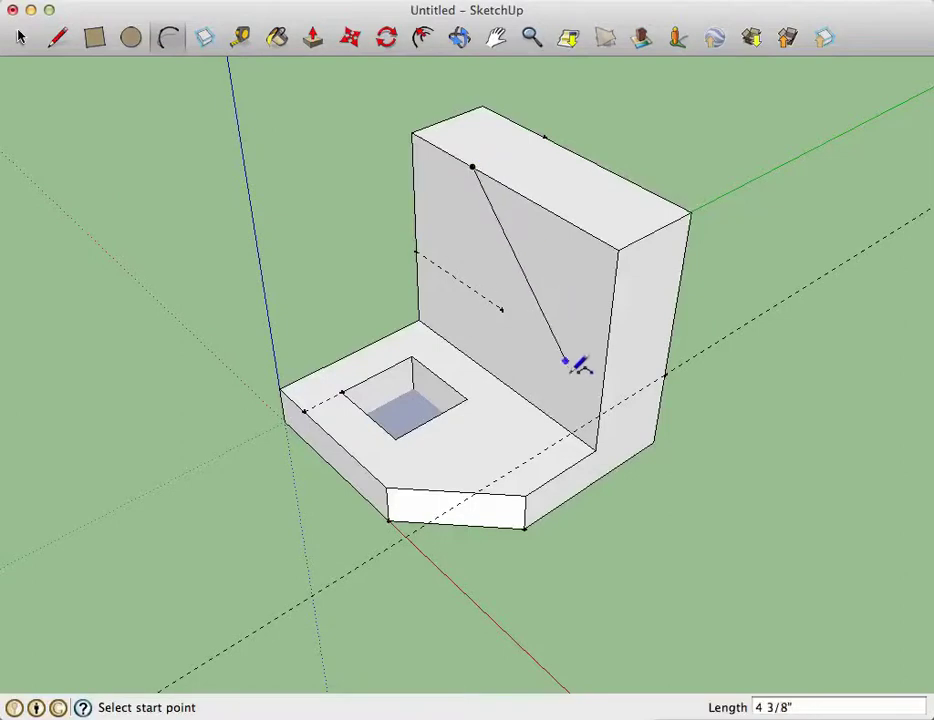
pyautogui.click(599, 413)
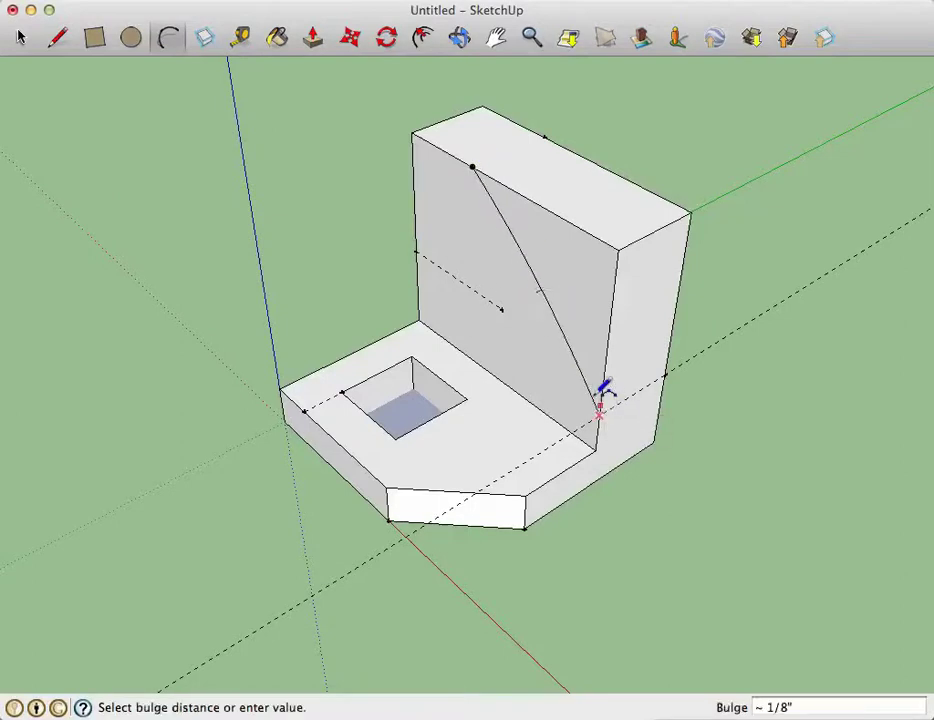
pyautogui.click(506, 307)
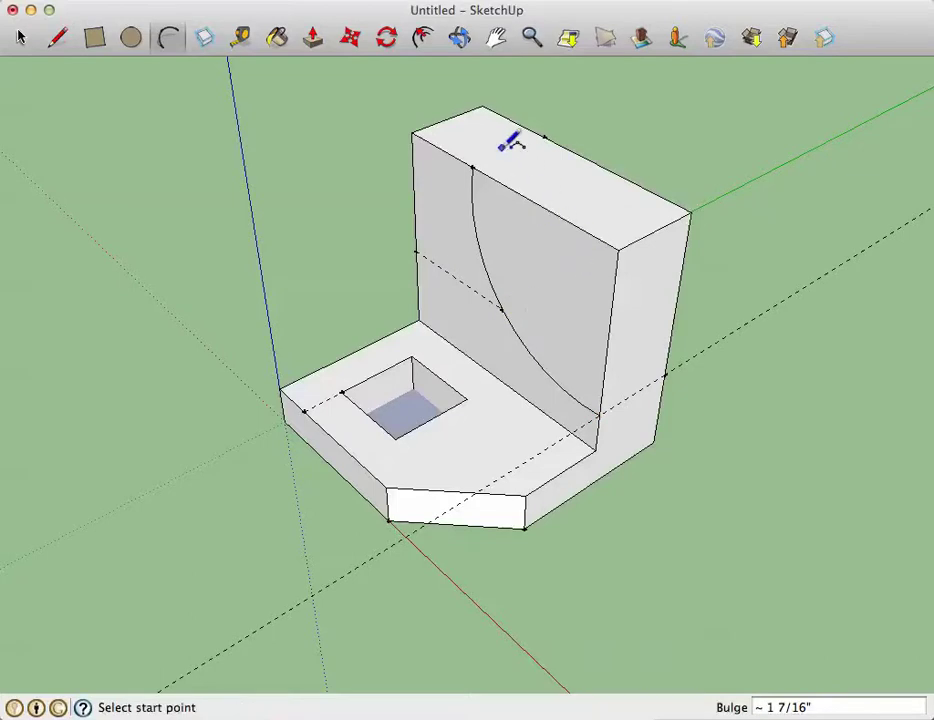
# Push the face beyond the arc back 2 inches through the upright to cut the concave curve.
pyautogui.click(57, 38)
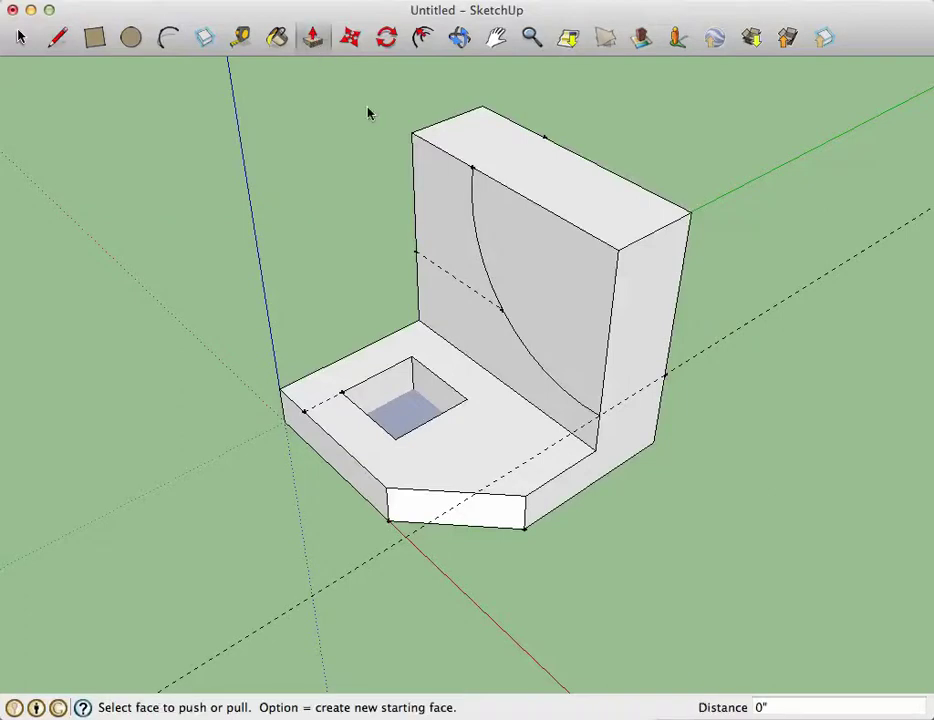
pyautogui.click(540, 270)
pyautogui.moveTo(540, 270); pyautogui.dragTo(620, 232)
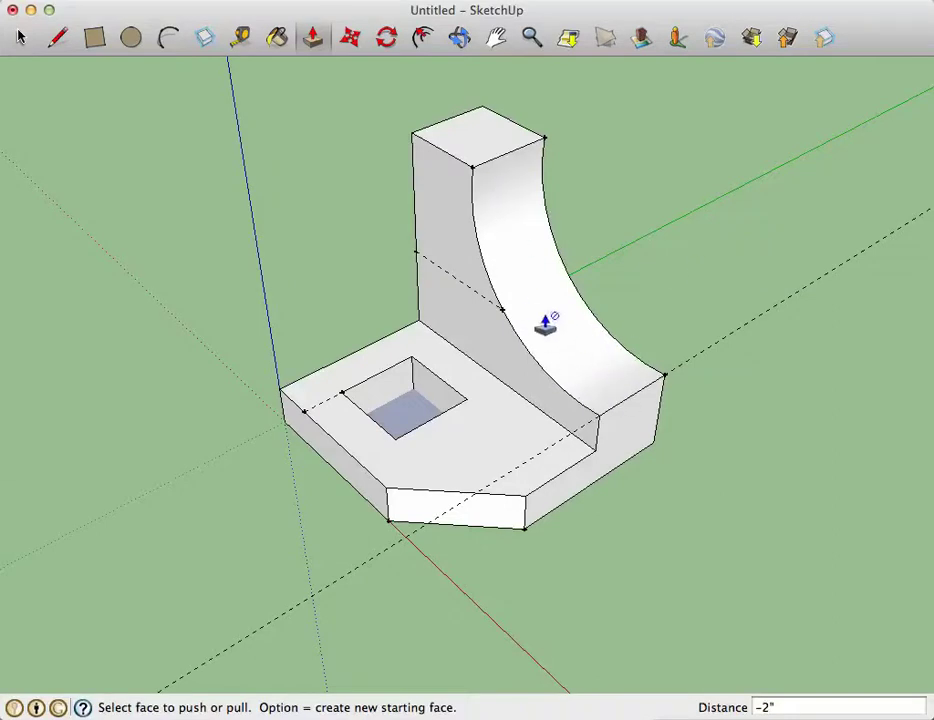
# Delete the upright's concave curved face and undo the deletion.
pyautogui.click(20, 38)
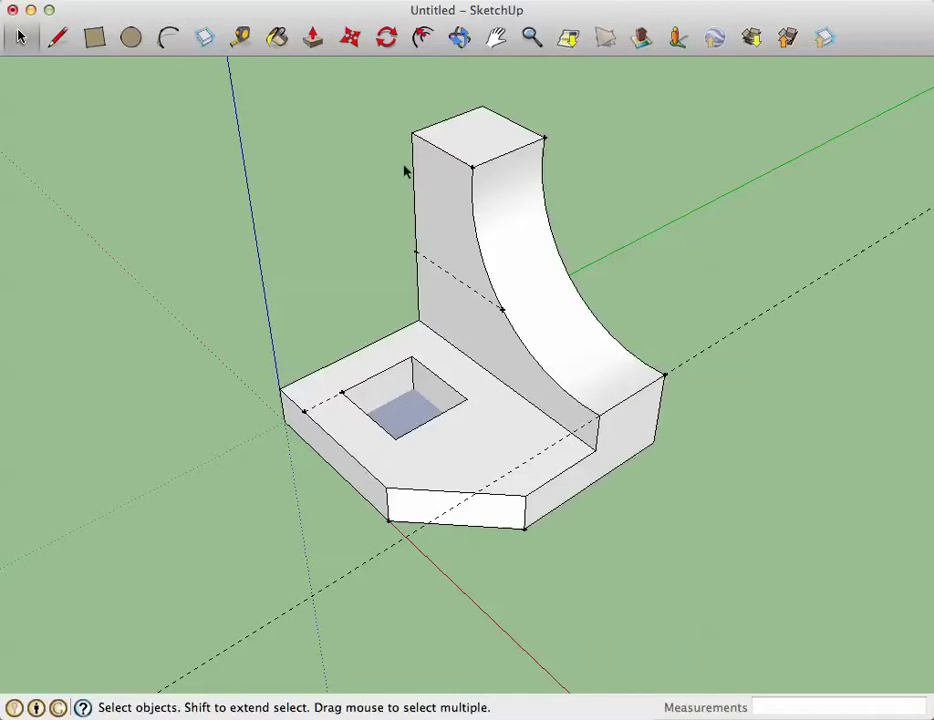
pyautogui.click(532, 243)
pyautogui.doubleClick(530, 244)
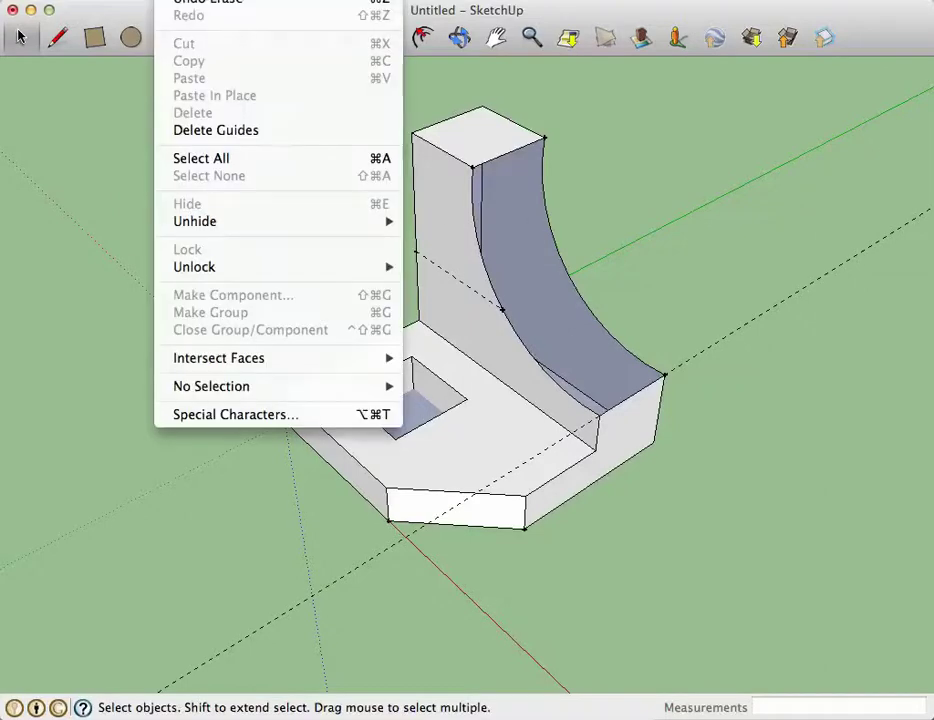
pyautogui.click(191, 5)
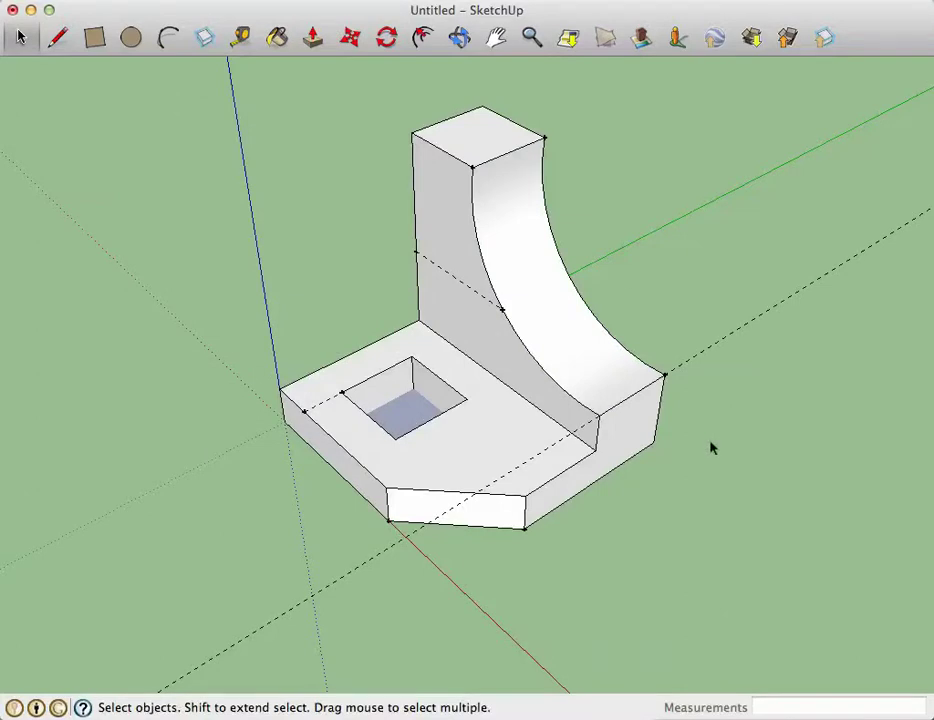
# Delete the bottom face of the square hole so that it opens through the base.
pyautogui.scroll(-5, 418, 414)
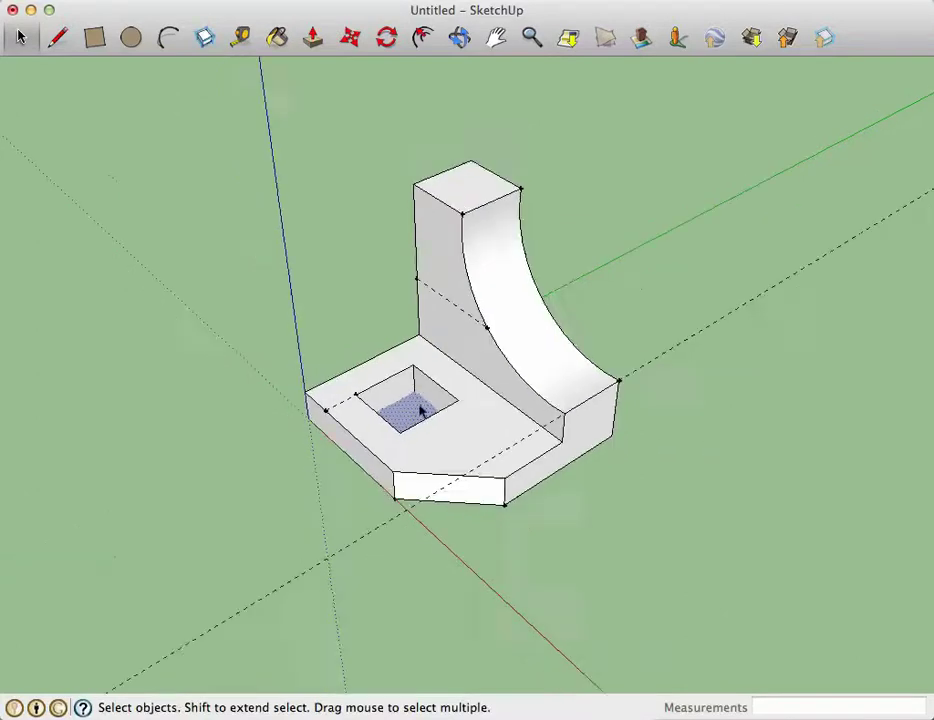
pyautogui.scroll(8, 418, 412)
pyautogui.scroll(2, 420, 411)
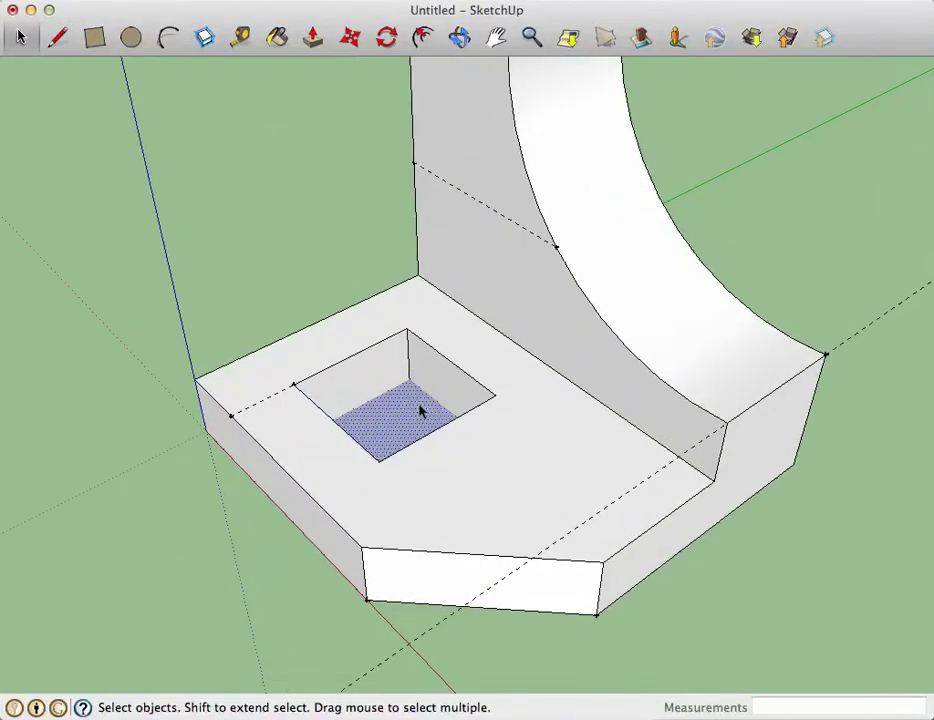
pyautogui.press('Delete')
pyautogui.scroll(-4, 420, 411)
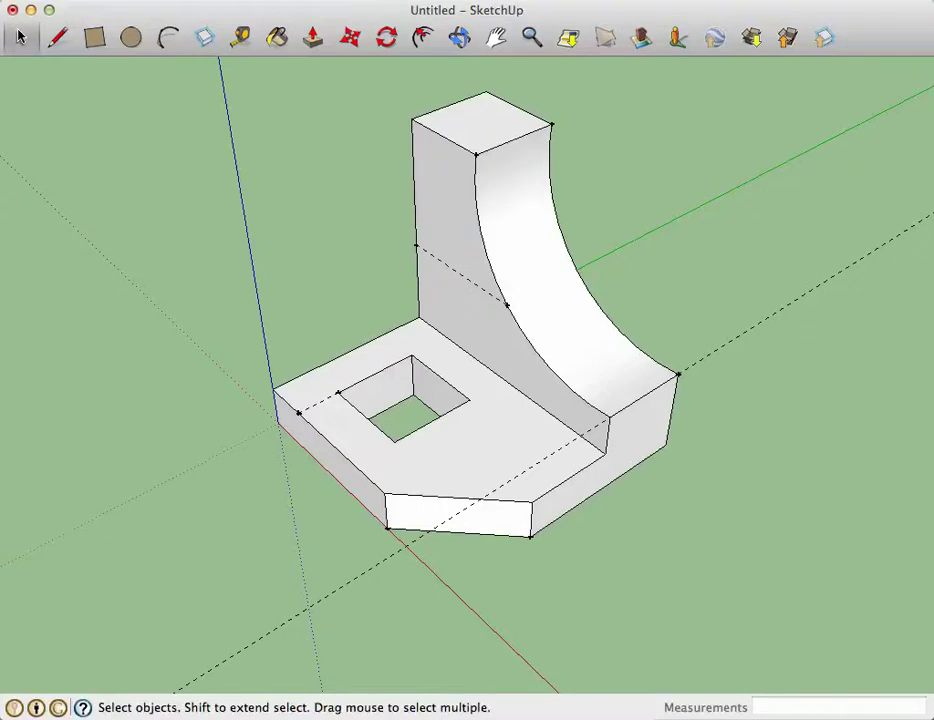
# Dimension the base's bottom side edge between the cut corner and the back corner, placing the dimension just outside the block.
pyautogui.click(377, 0)
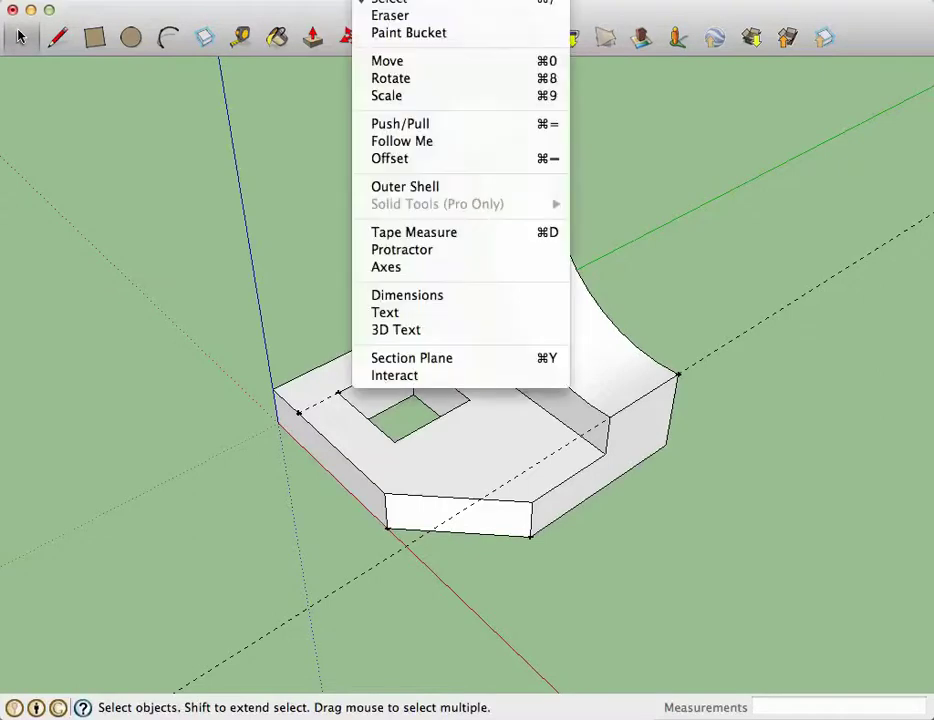
pyautogui.moveTo(430, 0)
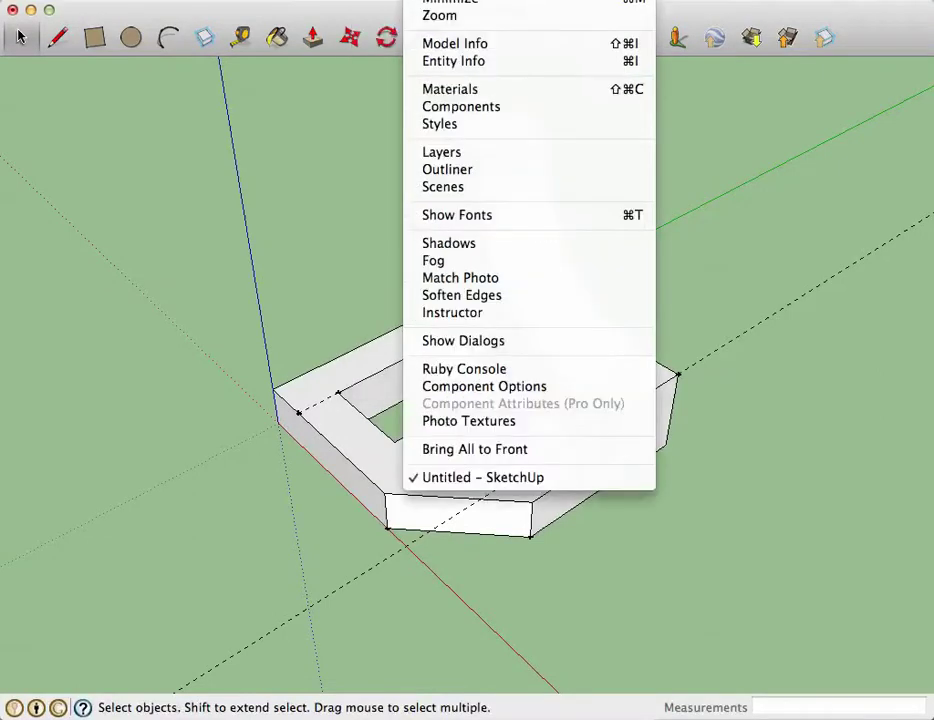
pyautogui.moveTo(377, 0)
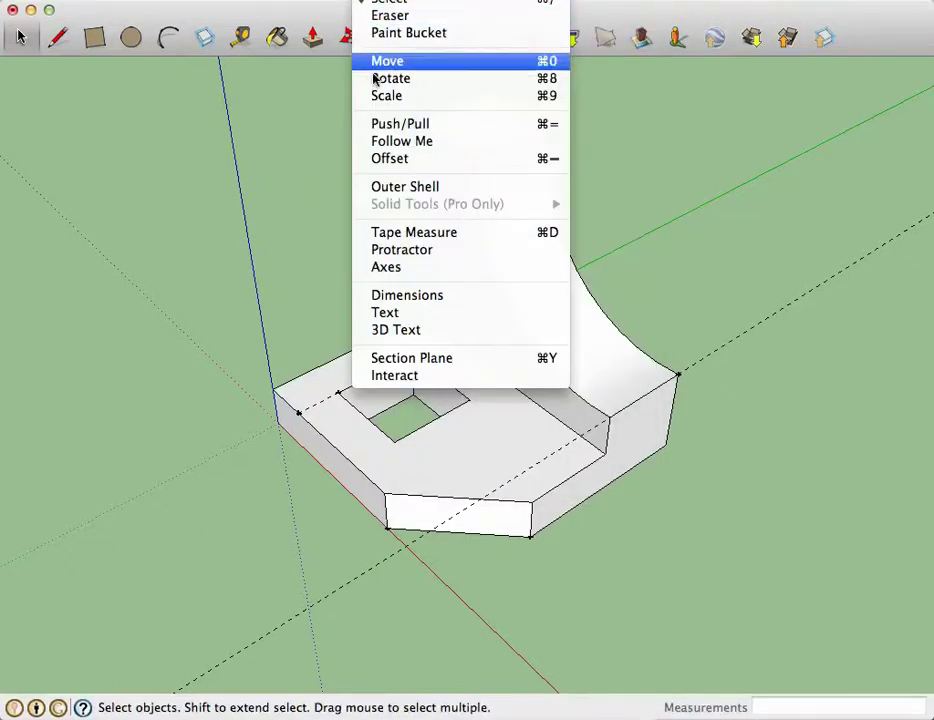
pyautogui.click(401, 298)
pyautogui.click(619, 485)
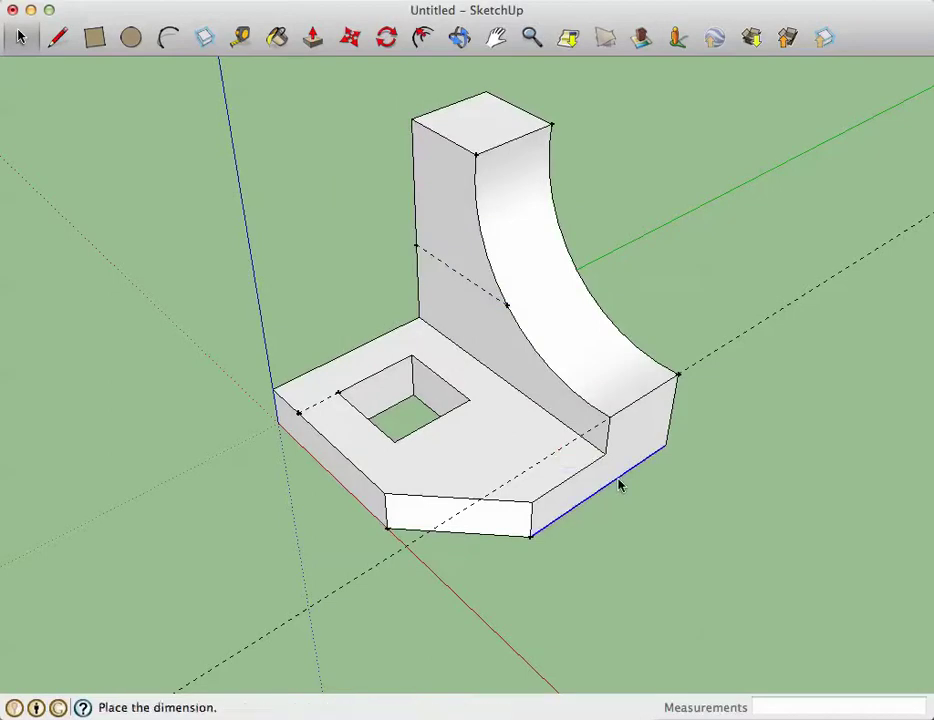
pyautogui.click(641, 512)
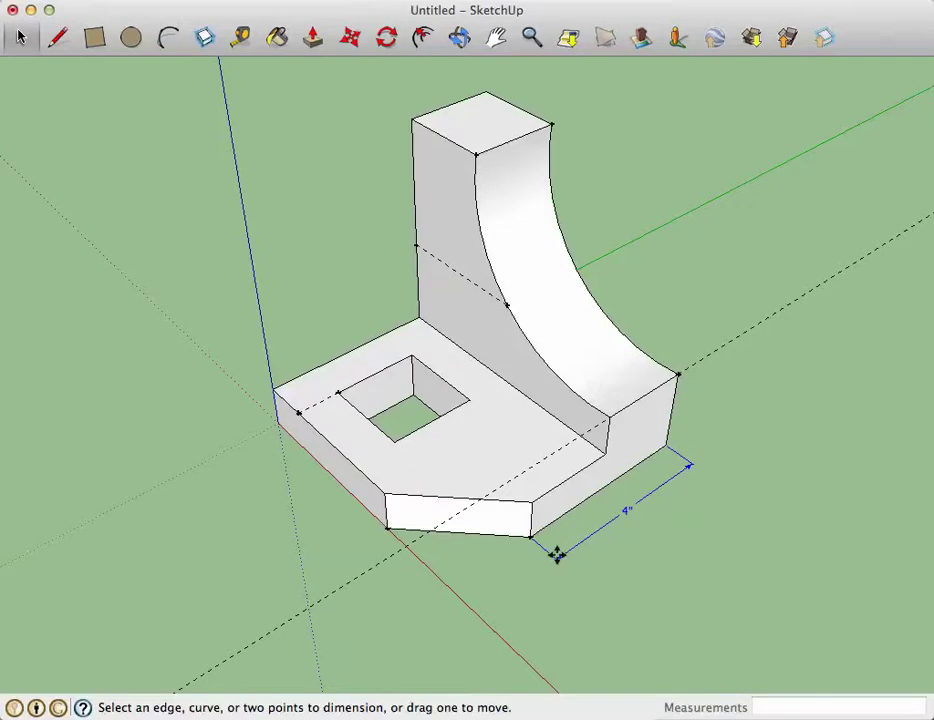
# Dimension the cut corner's bottom edge below the block and the upright's outer vertical edge beside its side face.
pyautogui.click(457, 535)
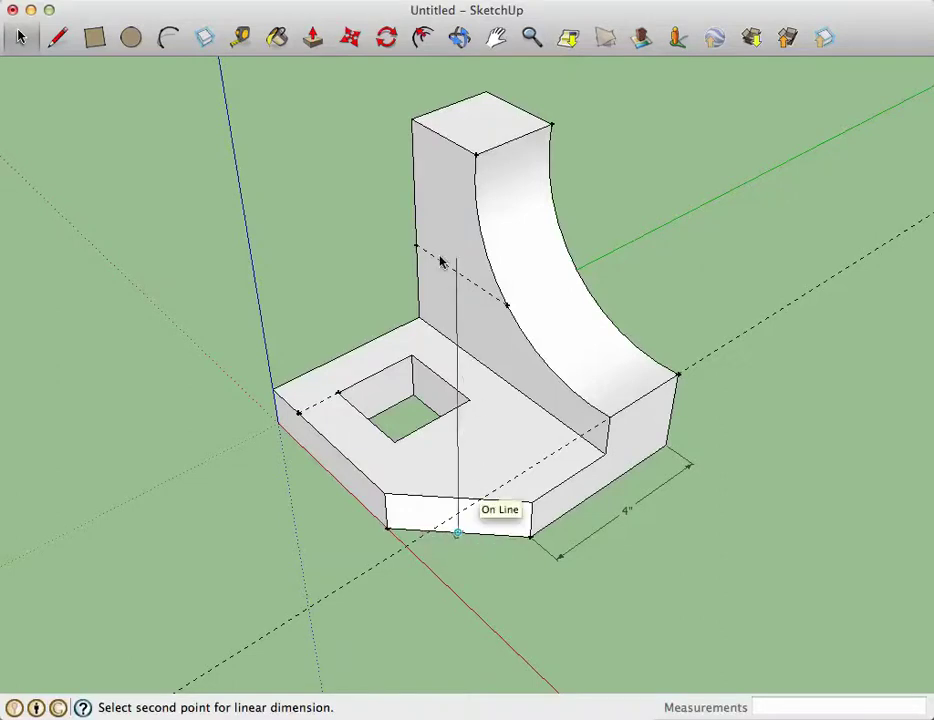
pyautogui.click(378, 0)
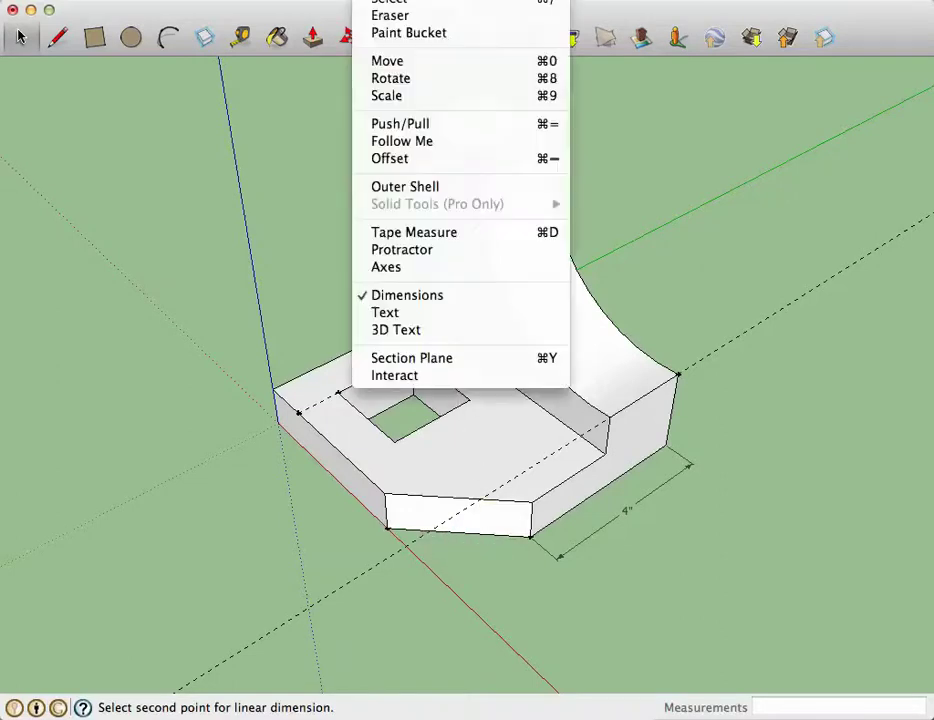
pyautogui.click(404, 304)
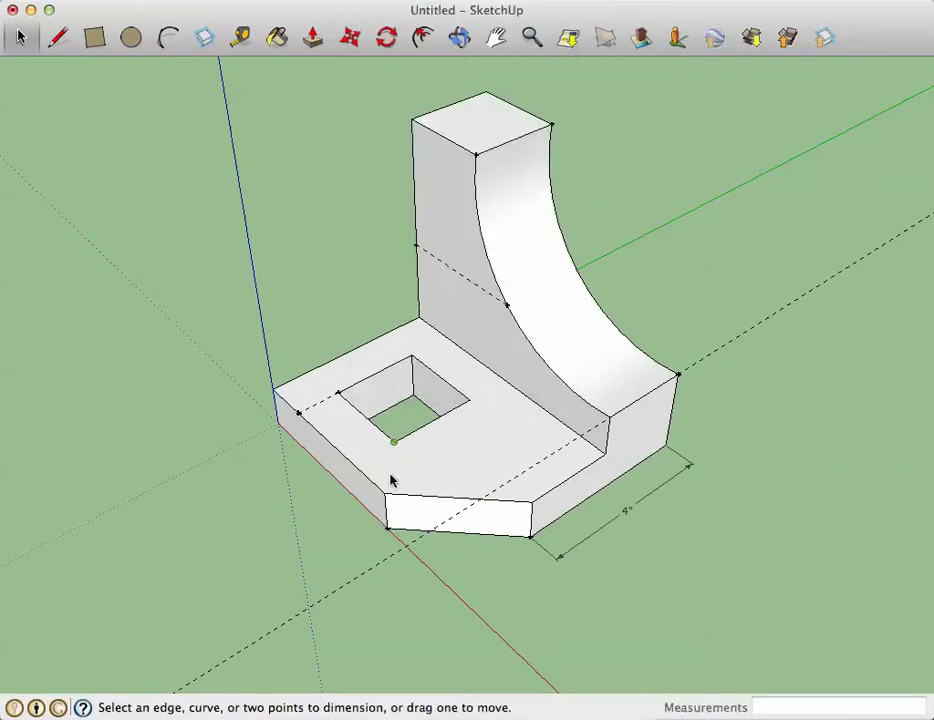
pyautogui.click(412, 533)
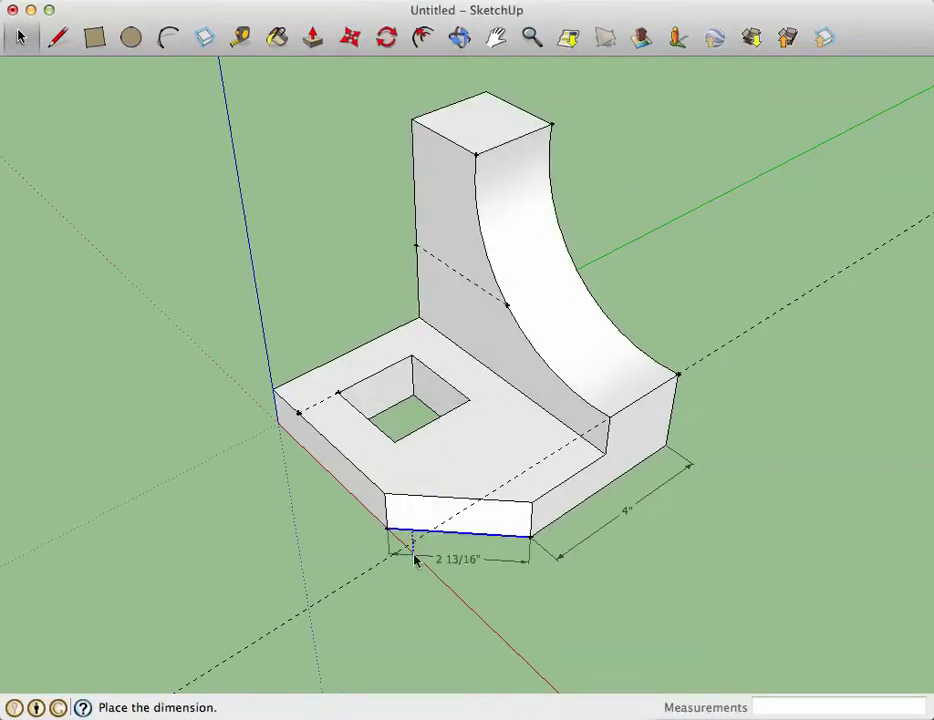
pyautogui.click(404, 564)
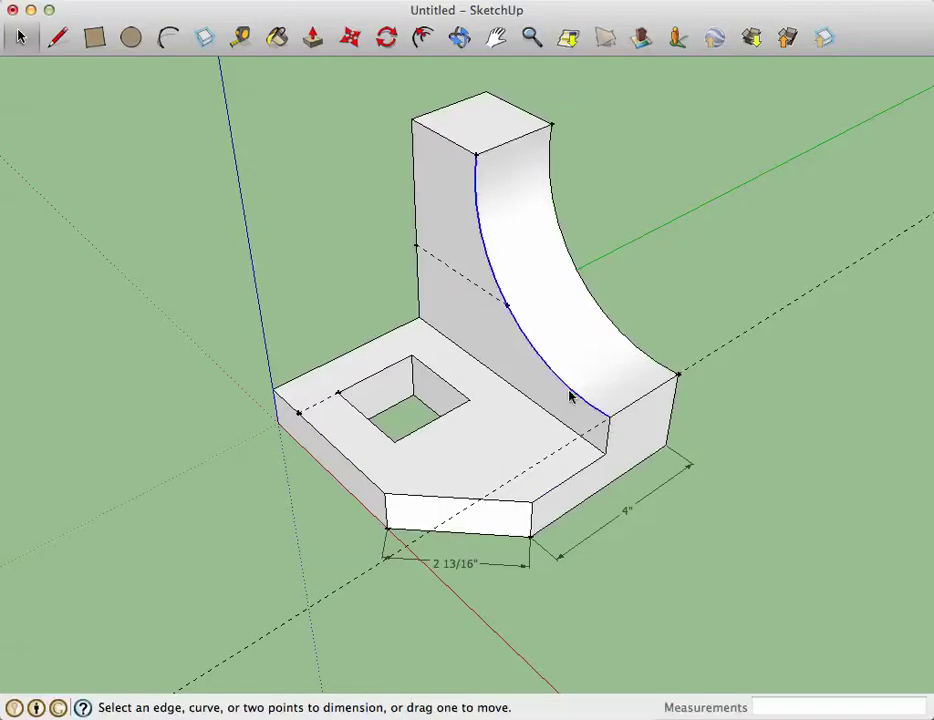
pyautogui.click(415, 194)
pyautogui.click(387, 194)
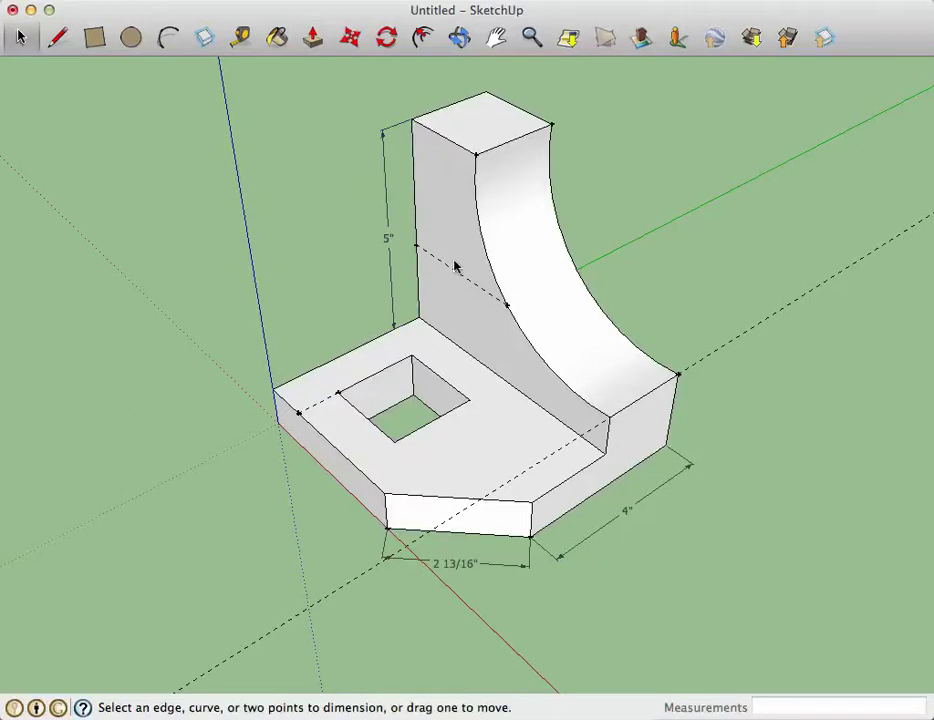
# Dimension the base's thickness on its side next to the square hole, and the edge where the upright meets the base.
pyautogui.click(327, 442)
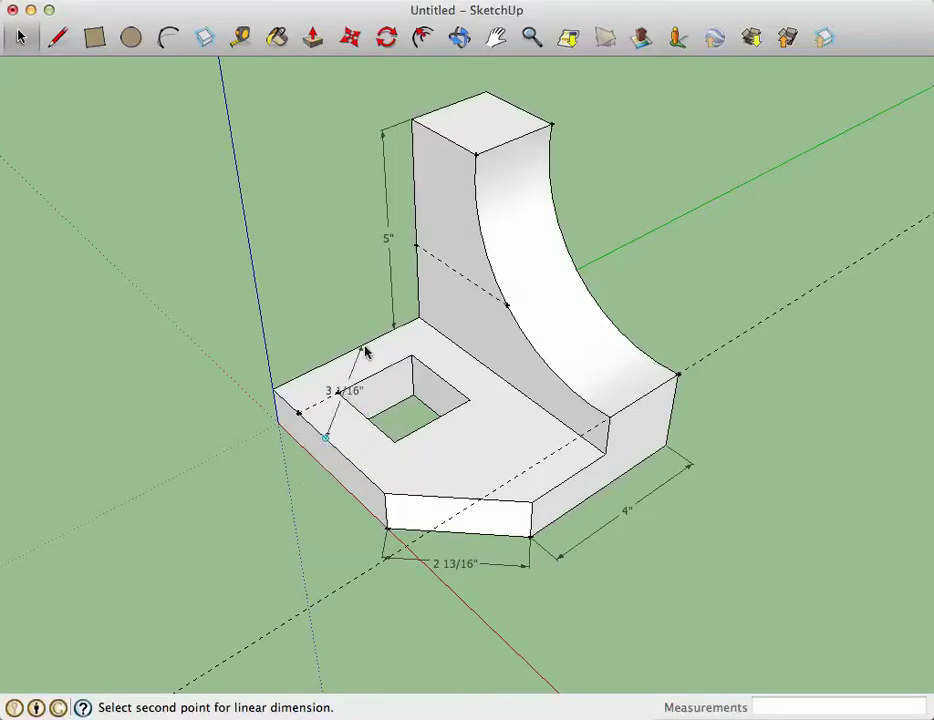
pyautogui.click(330, 478)
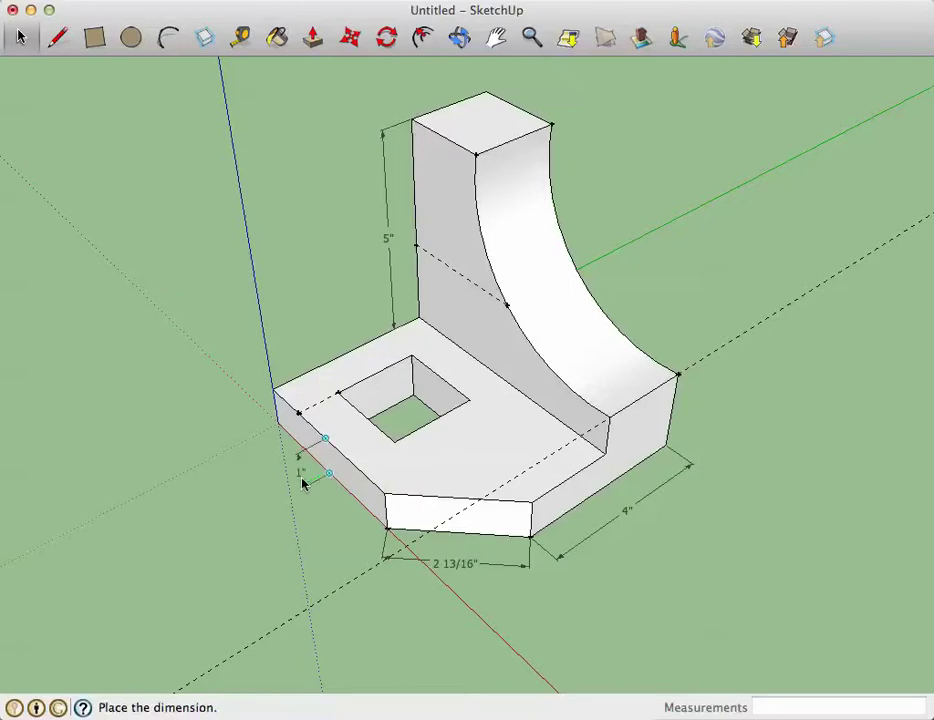
pyautogui.click(308, 484)
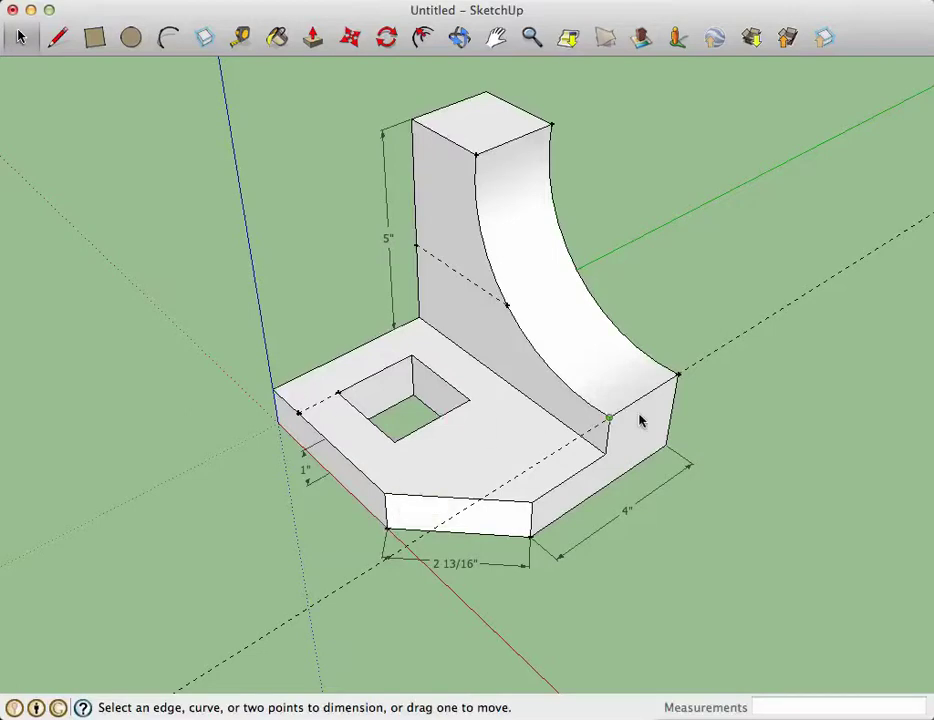
pyautogui.click(551, 420)
pyautogui.click(537, 424)
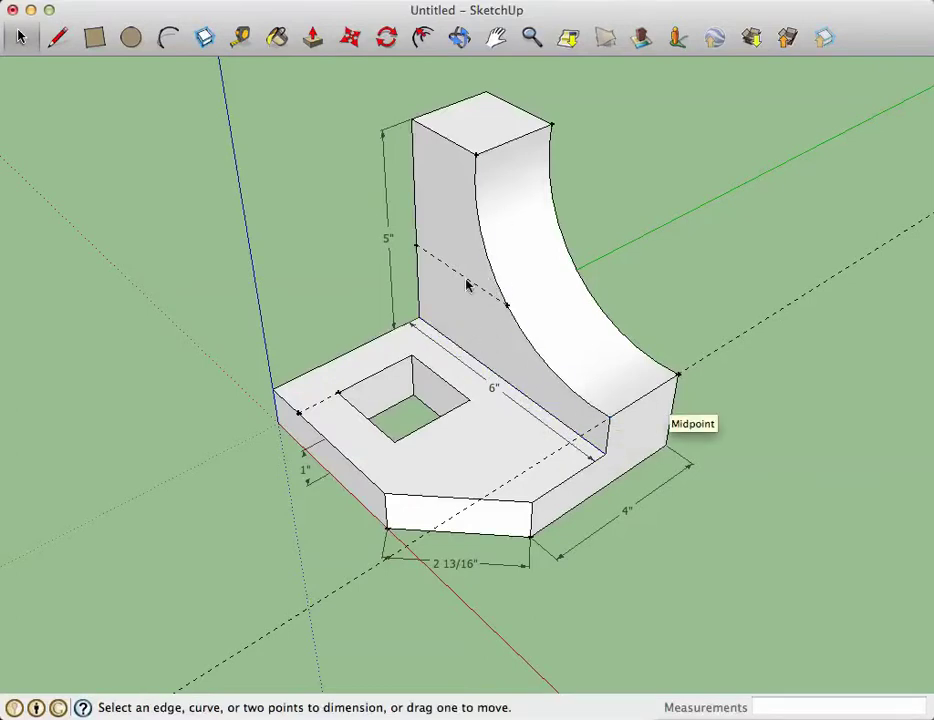
# Erase the long guide line running through the base and the guide line across the upright's side face.
pyautogui.click(378, 0)
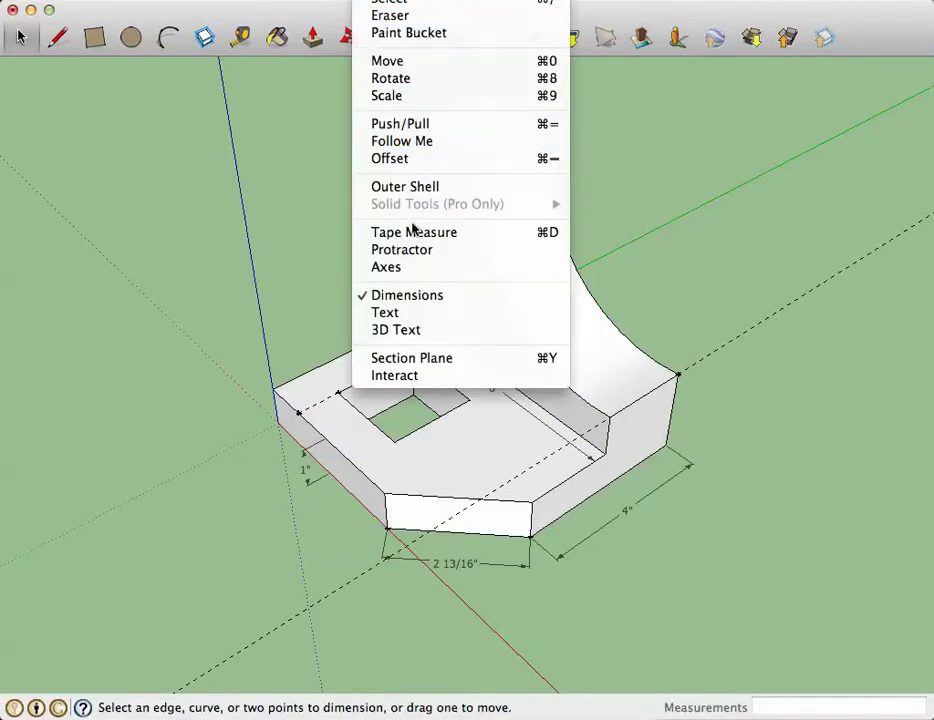
pyautogui.click(389, 17)
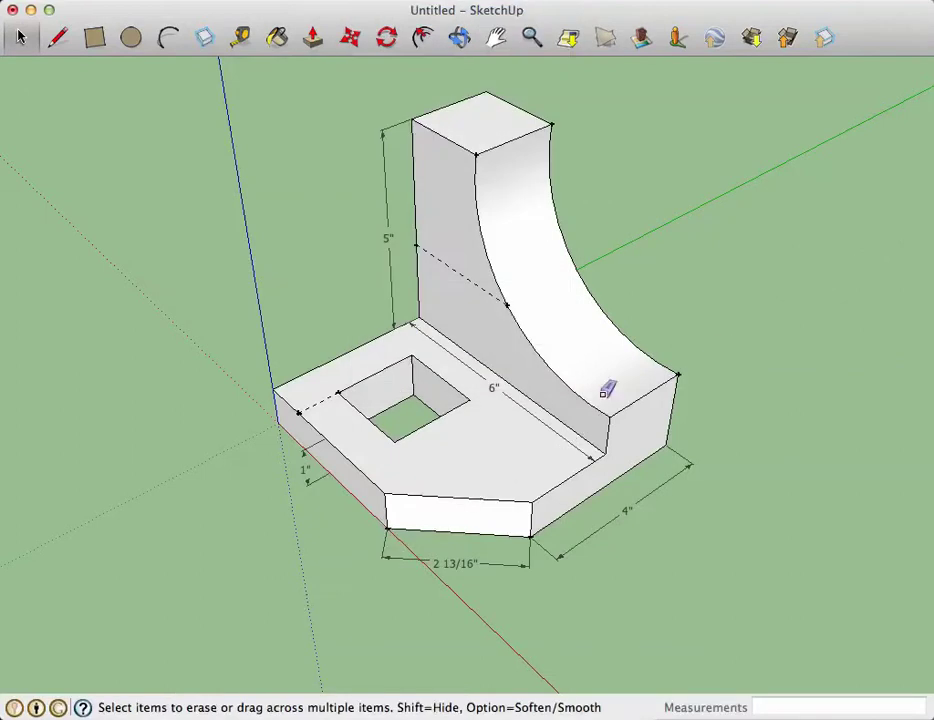
pyautogui.click(462, 274)
# Save the model as model3a in the Solid Modeling folder as a SketchUp model (*.skp).
pyautogui.click(140, 0)
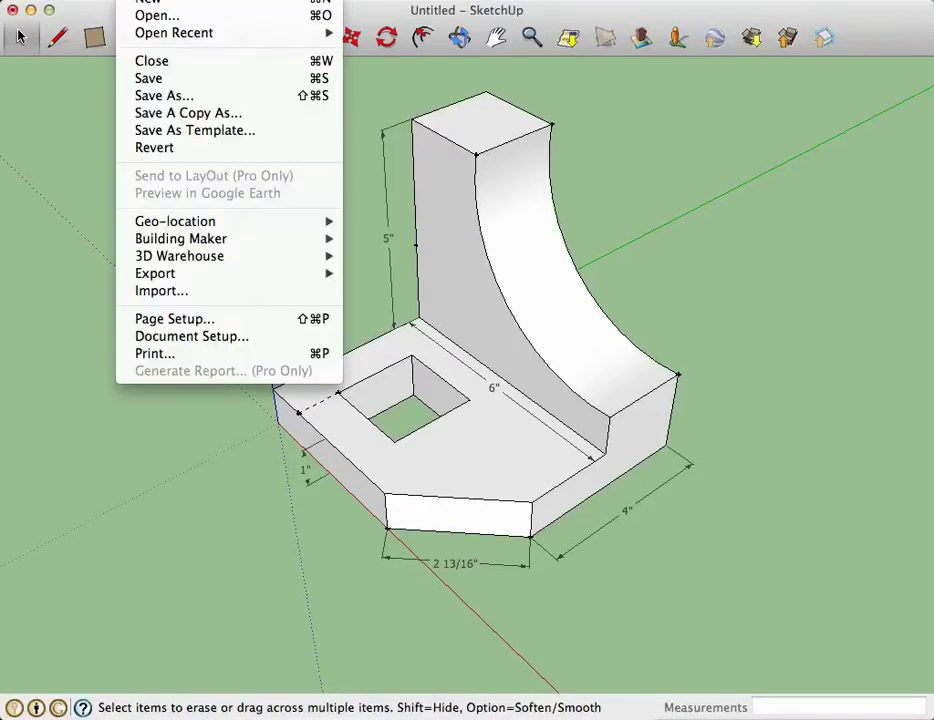
pyautogui.click(179, 95)
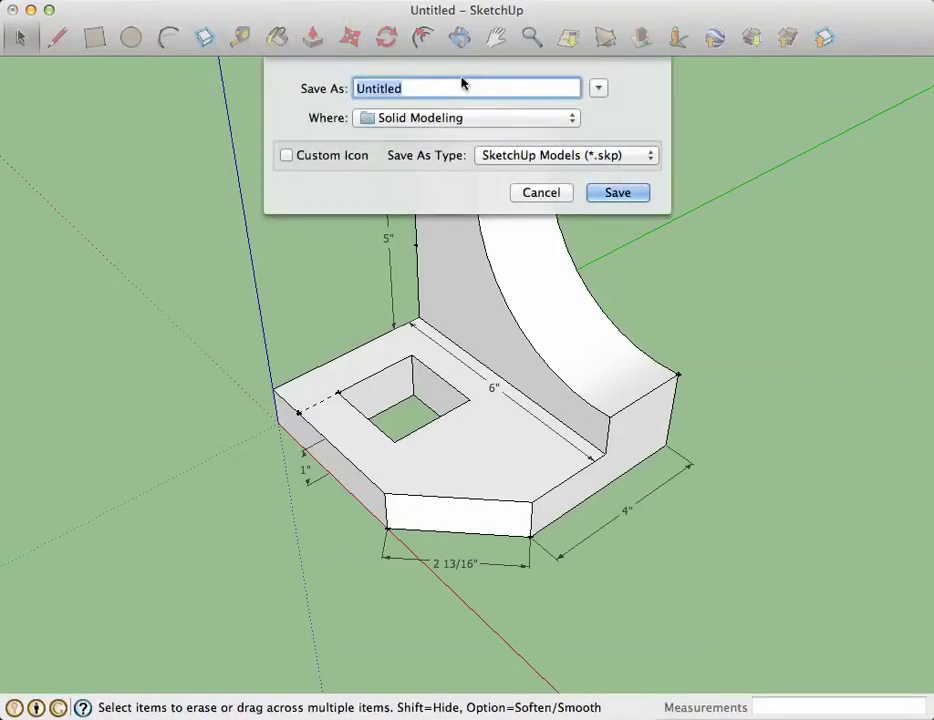
pyautogui.write('model')
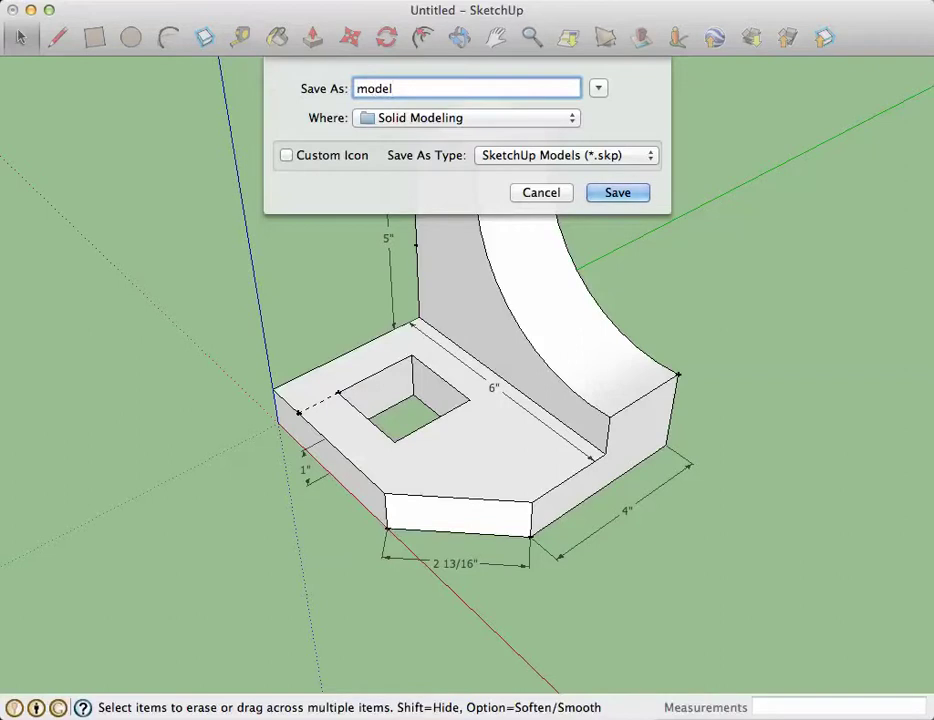
pyautogui.write('3a')
pyautogui.click(512, 124)
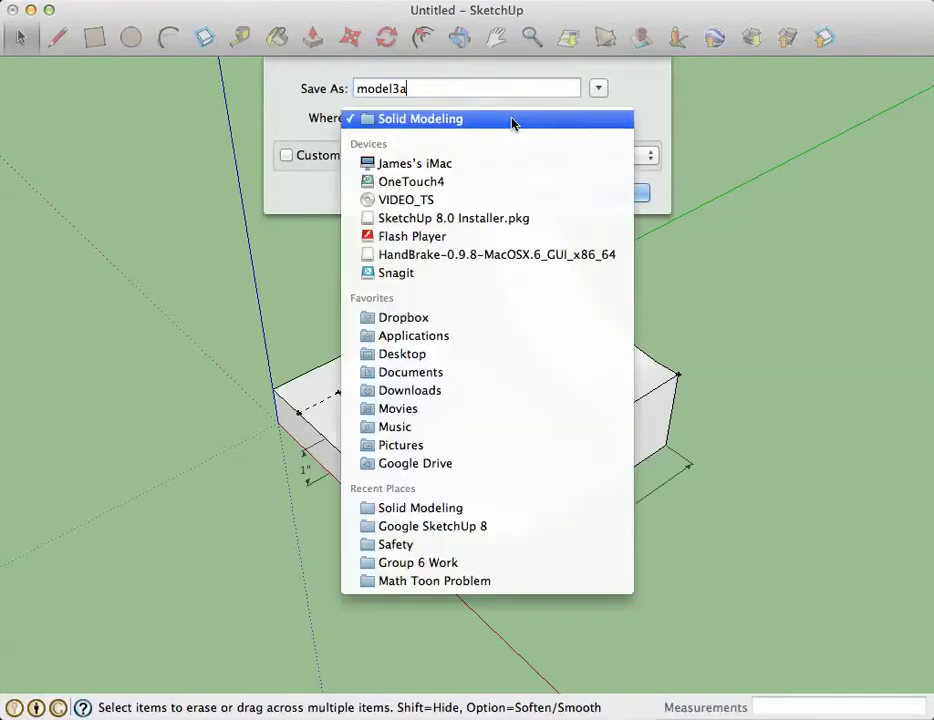
pyautogui.click(605, 103)
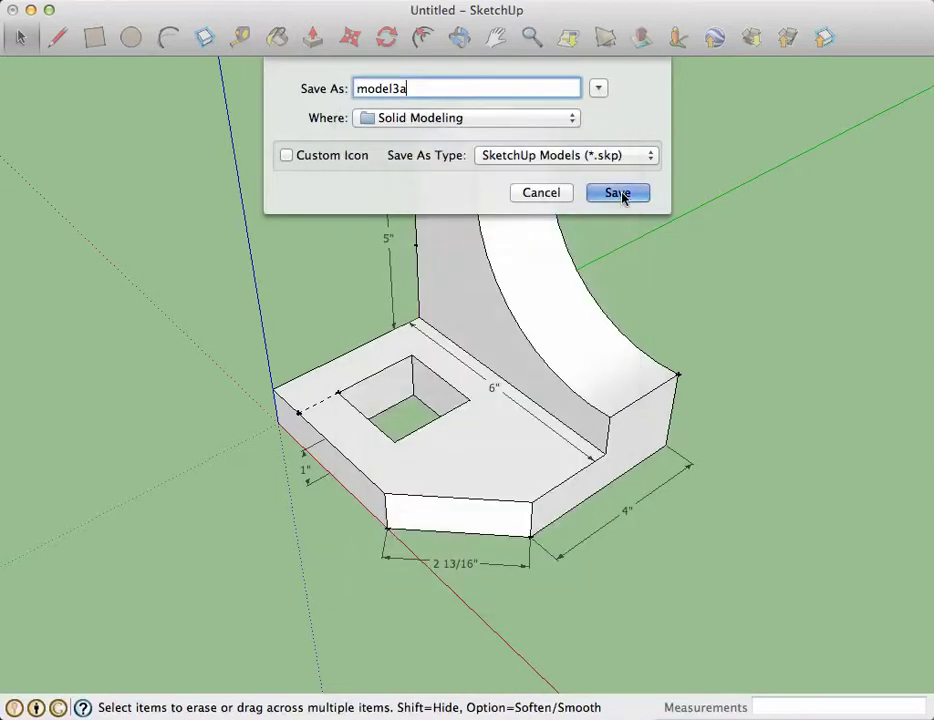
pyautogui.click(619, 196)
# Export the current view as a 2D JPEG image named model3a into the Solid Modeling folder.
pyautogui.click(120, 0)
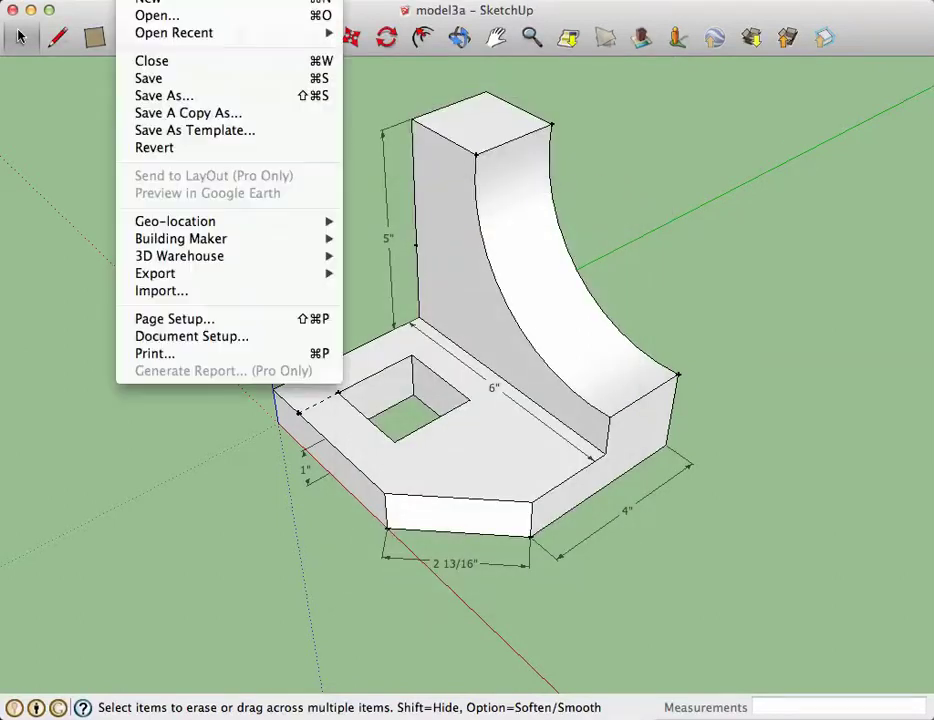
pyautogui.moveTo(135, 274)
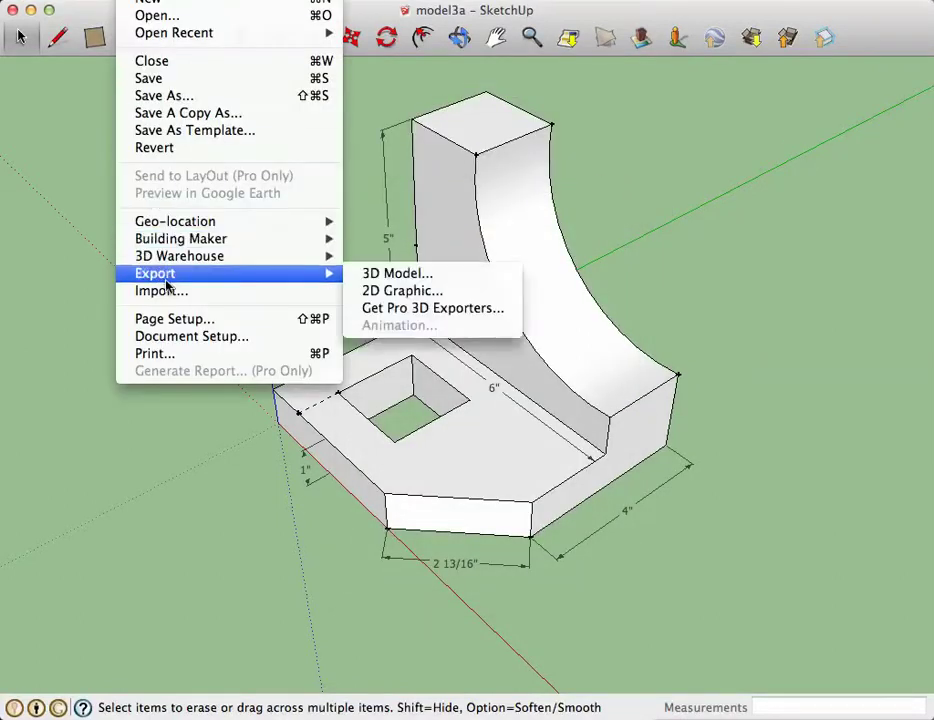
pyautogui.click(402, 292)
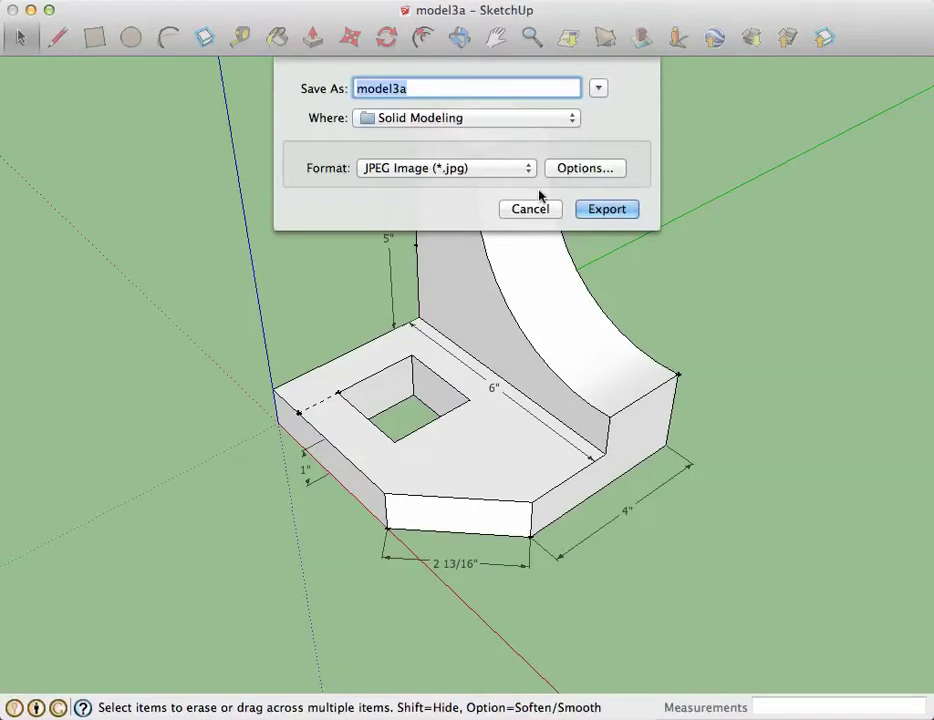
pyautogui.click(590, 210)
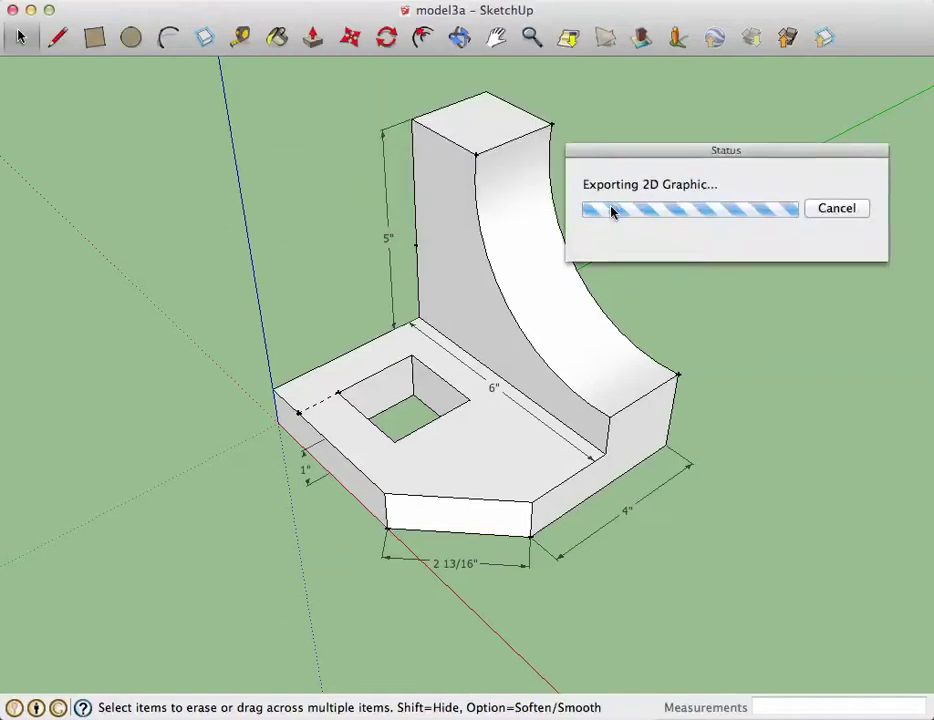